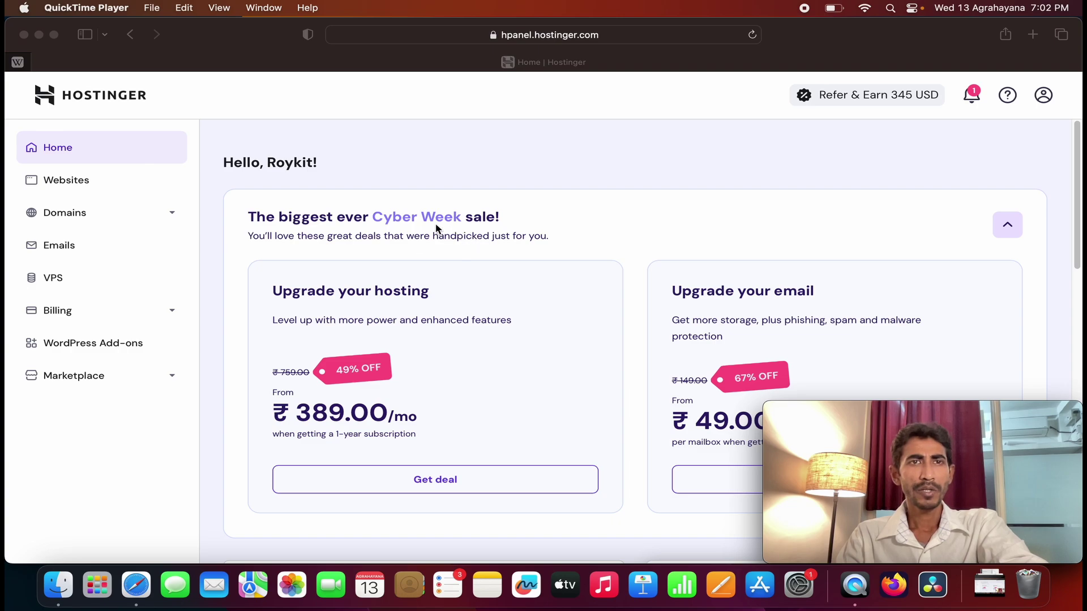
Step: In Safari, open hPanel's Websites list and scroll down to highlight the kksco.org site
click(79, 185)
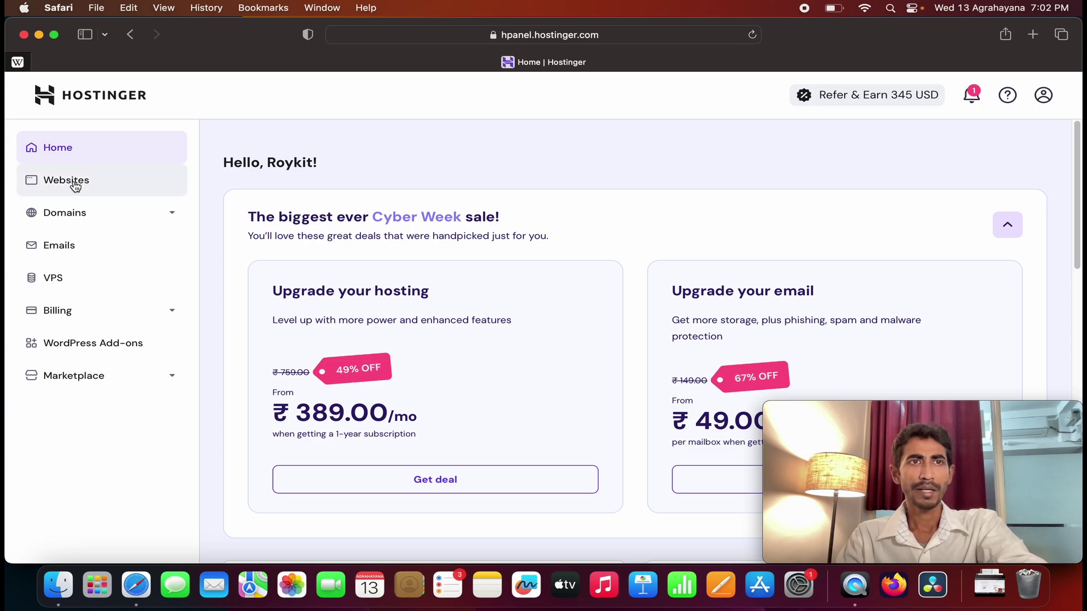
click(74, 181)
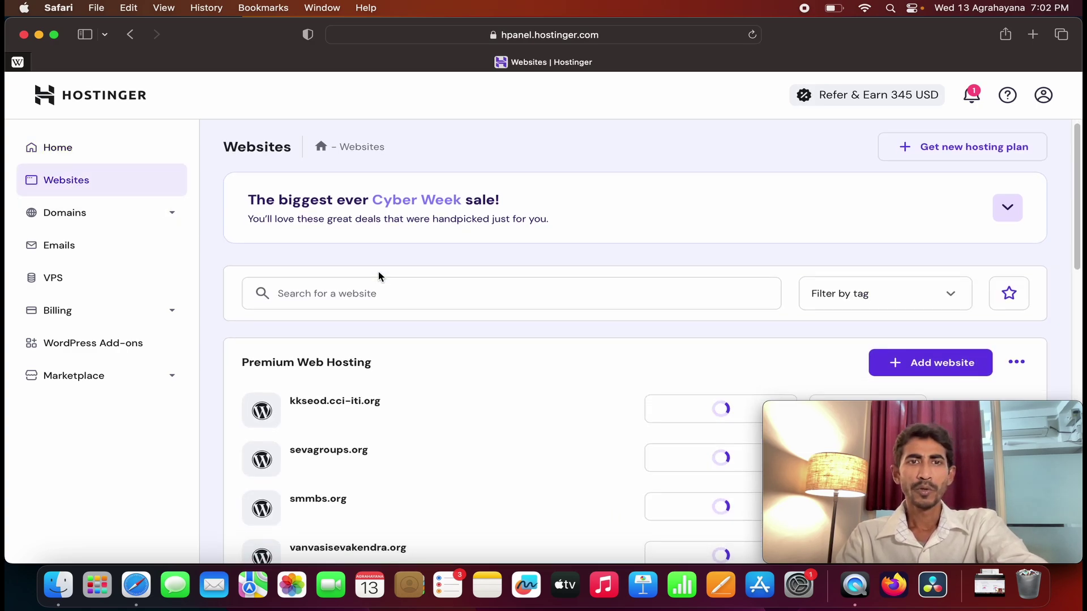
scroll(379, 276, down, 3)
scroll(439, 323, down, 2)
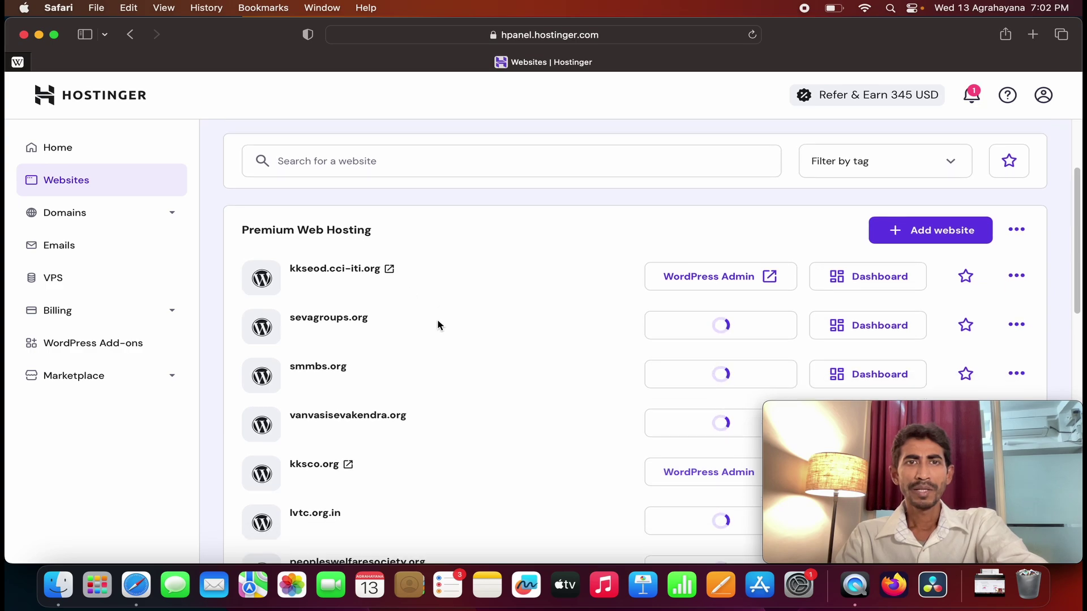
scroll(436, 324, down, 2)
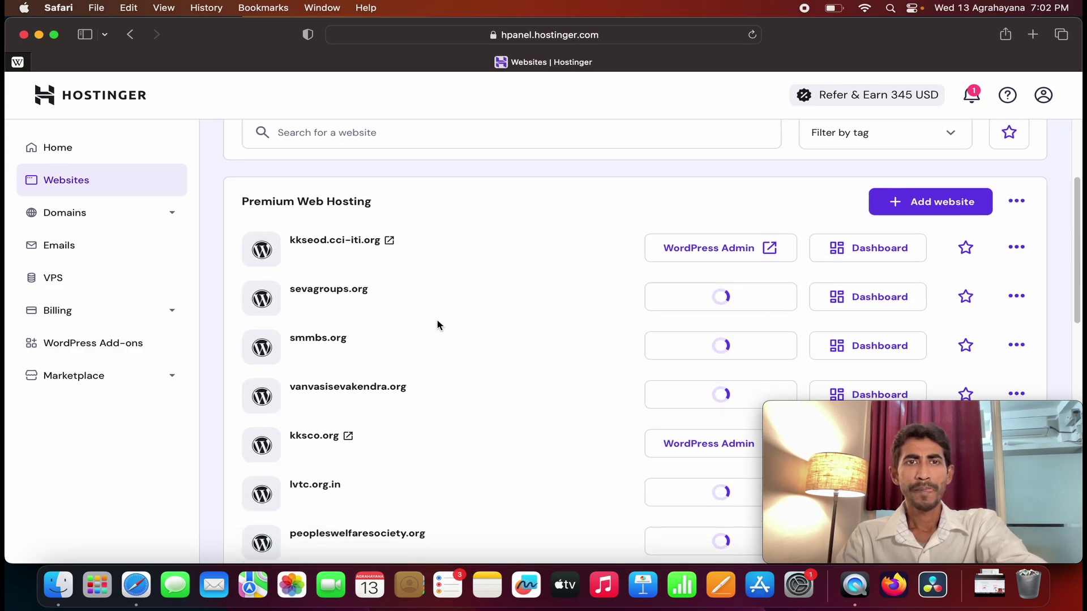
scroll(437, 324, down, 5)
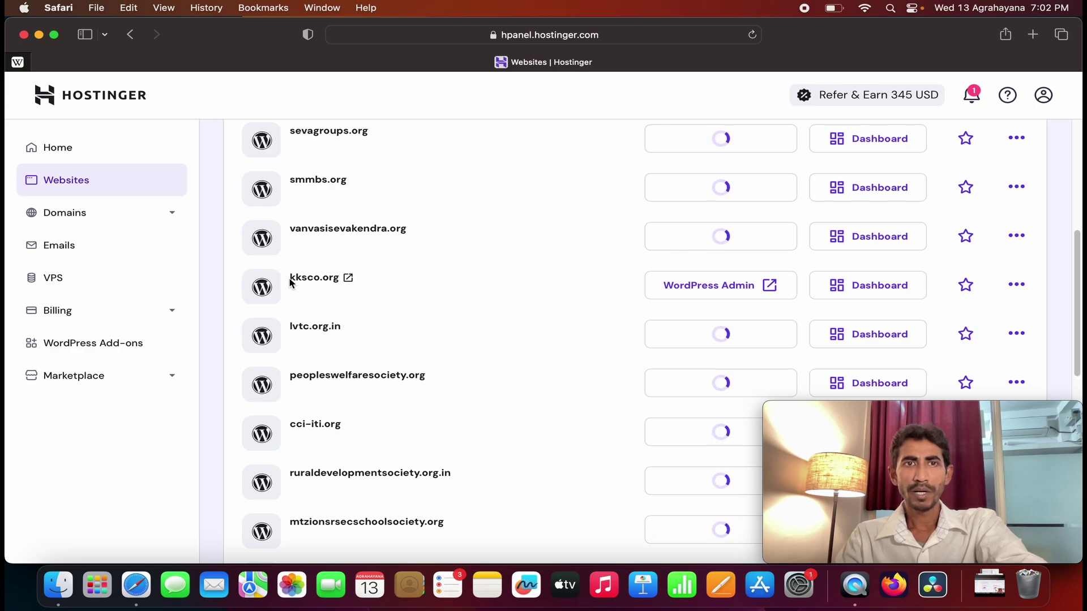
drag(291, 279, 341, 281)
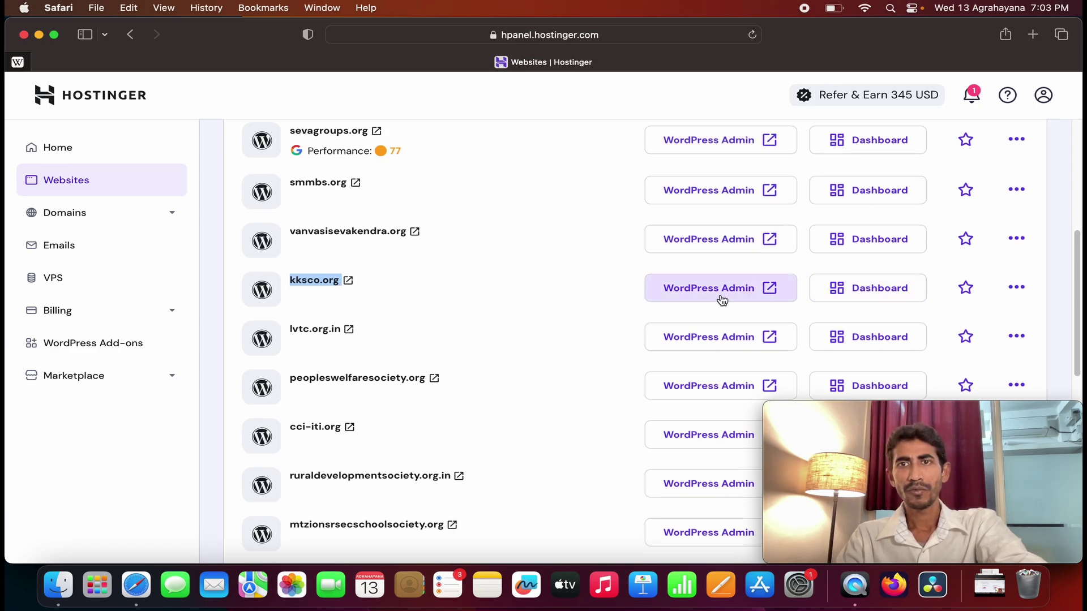
Step: Open the kksco.org dashboard and expand its Domains section to reveal Subdomains
click(877, 294)
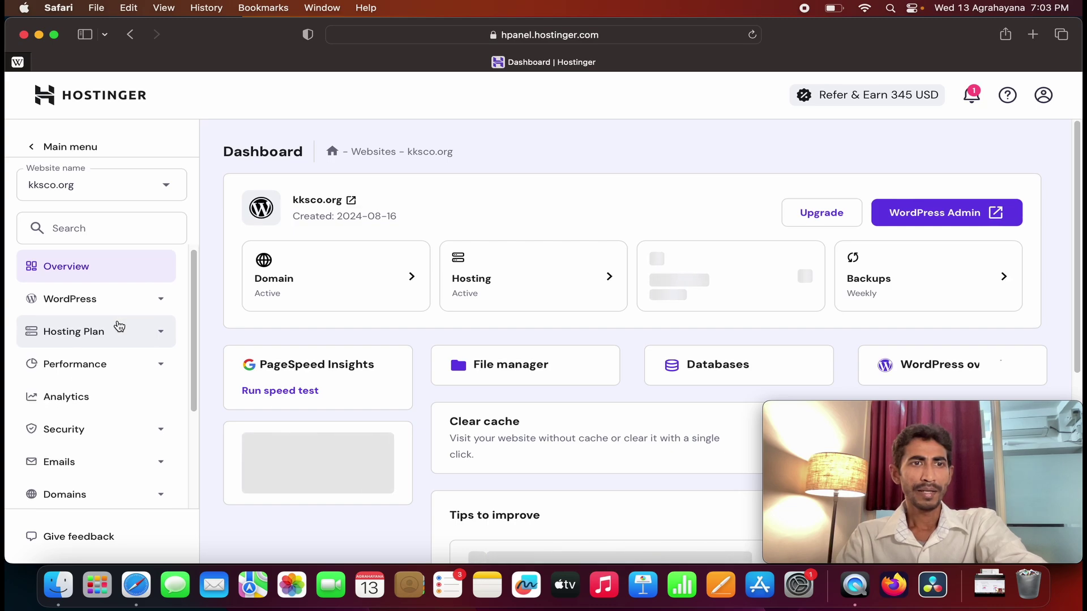
scroll(118, 326, down, 1)
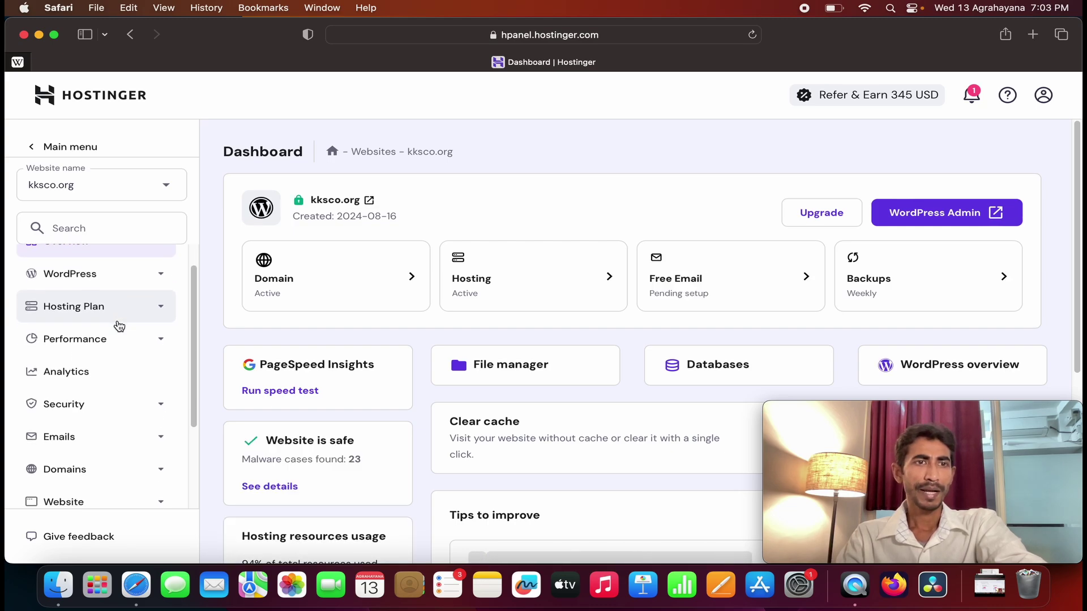
scroll(114, 370, down, 1)
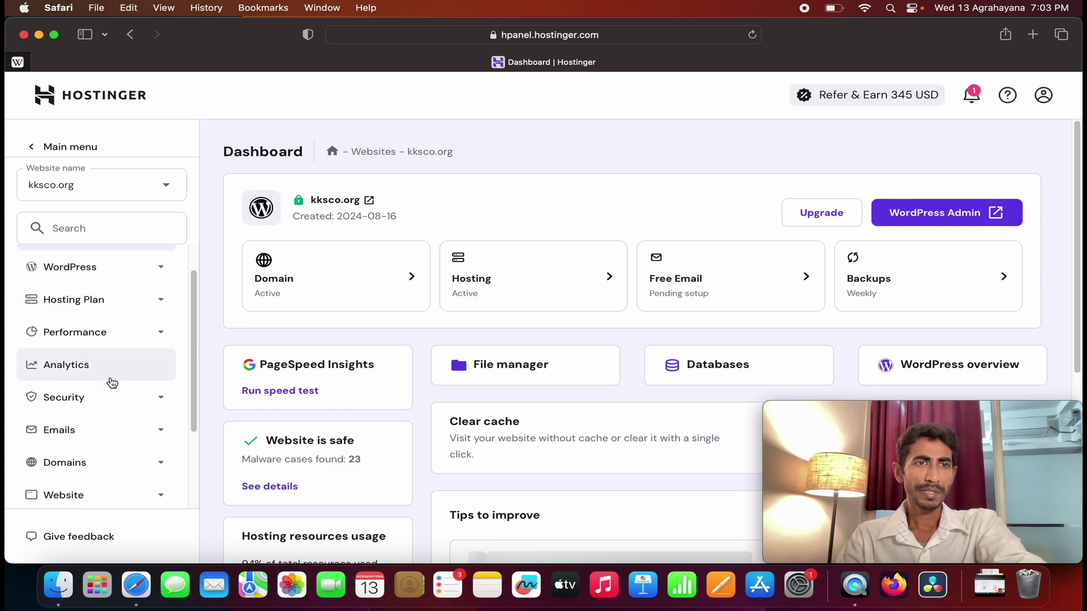
click(122, 470)
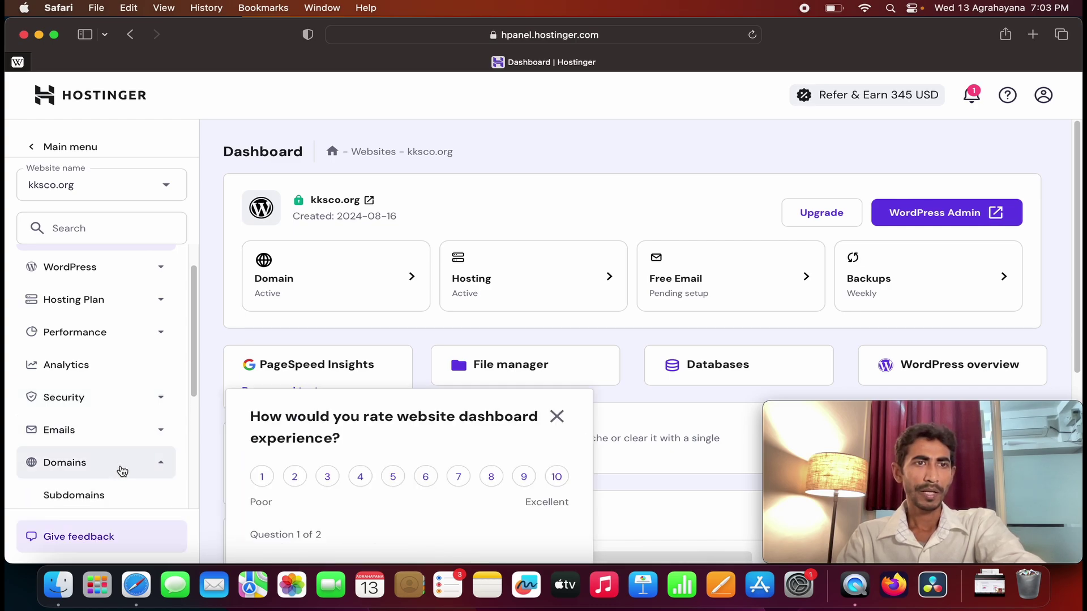
scroll(155, 443, down, 5)
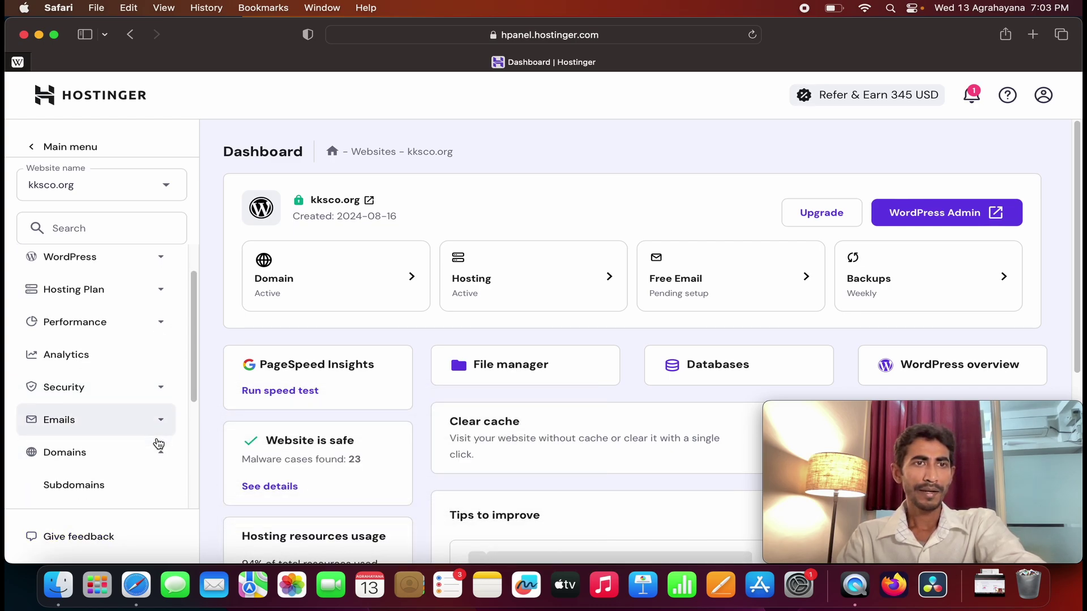
Step: Create a subdomain named 'tutorial' under kksco.org
click(123, 458)
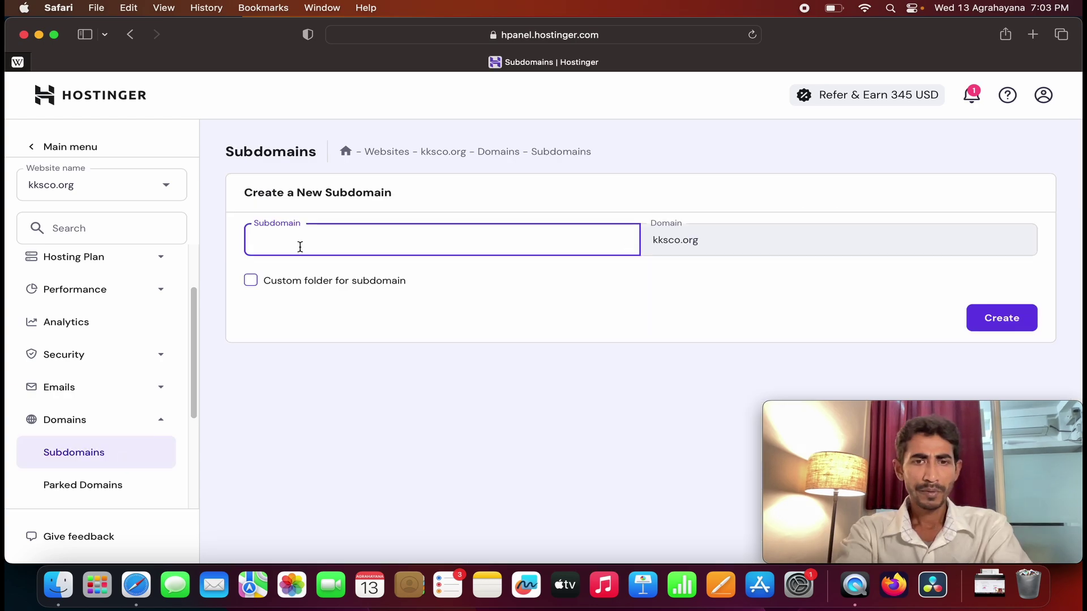
text(tutorial)
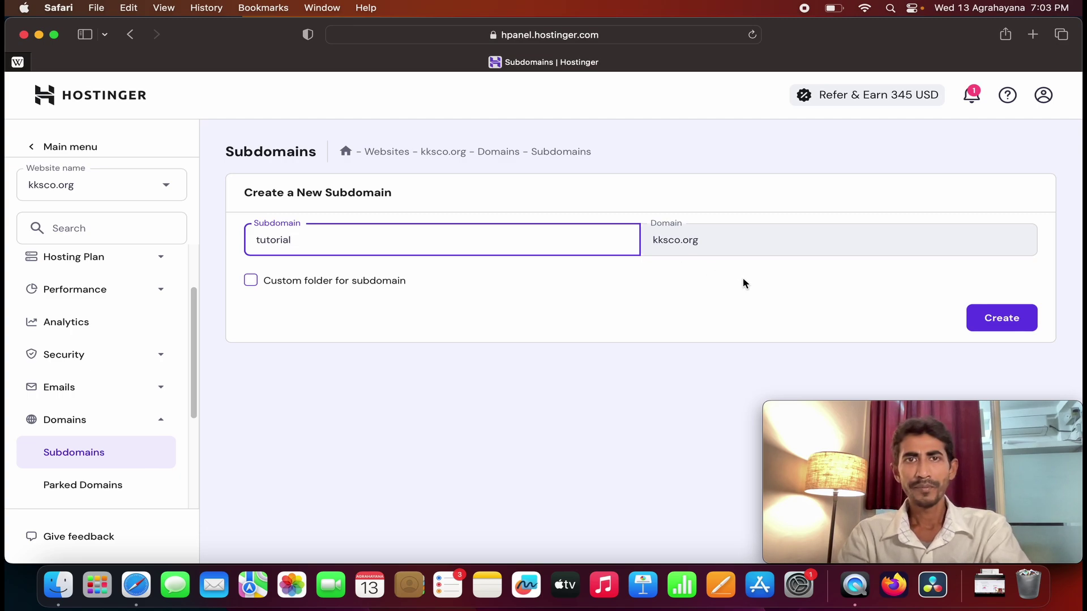
click(981, 319)
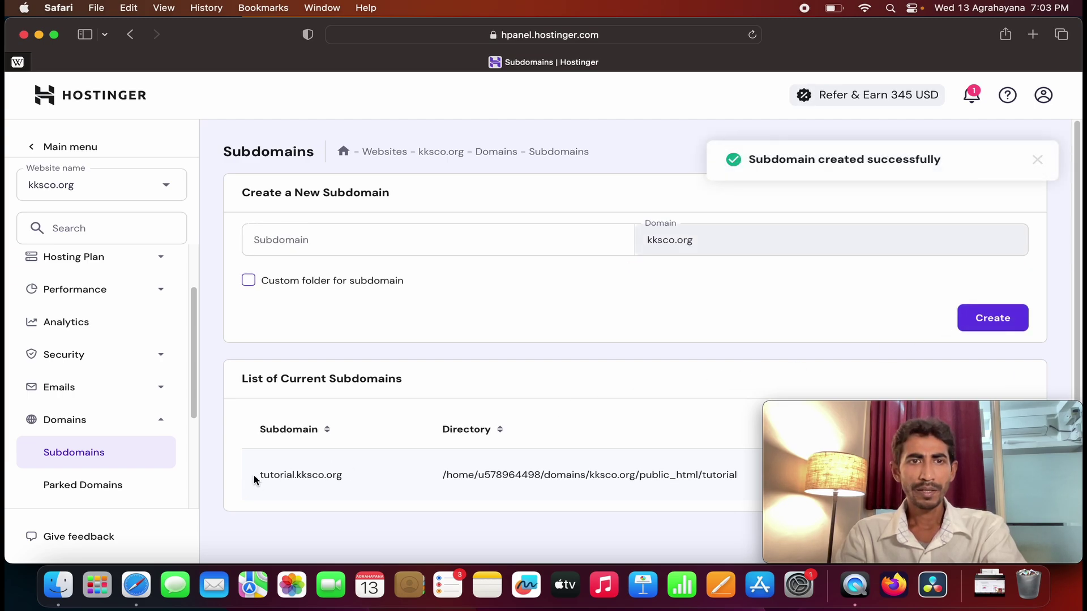
Step: Copy the tutorial.kksco.org address to the clipboard
drag(253, 473, 340, 477)
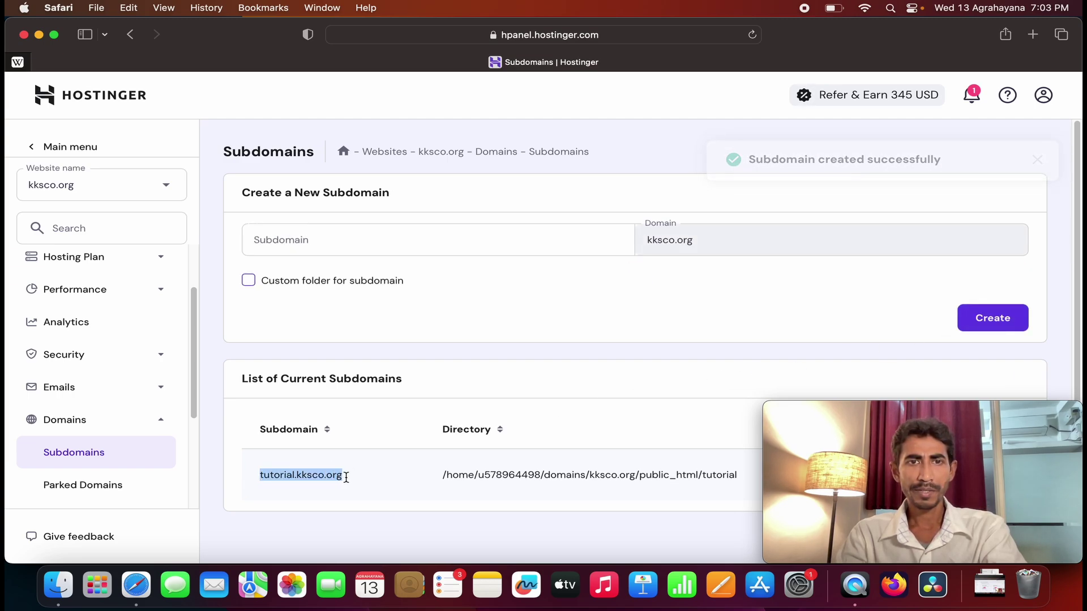
right_click(340, 477)
click(369, 473)
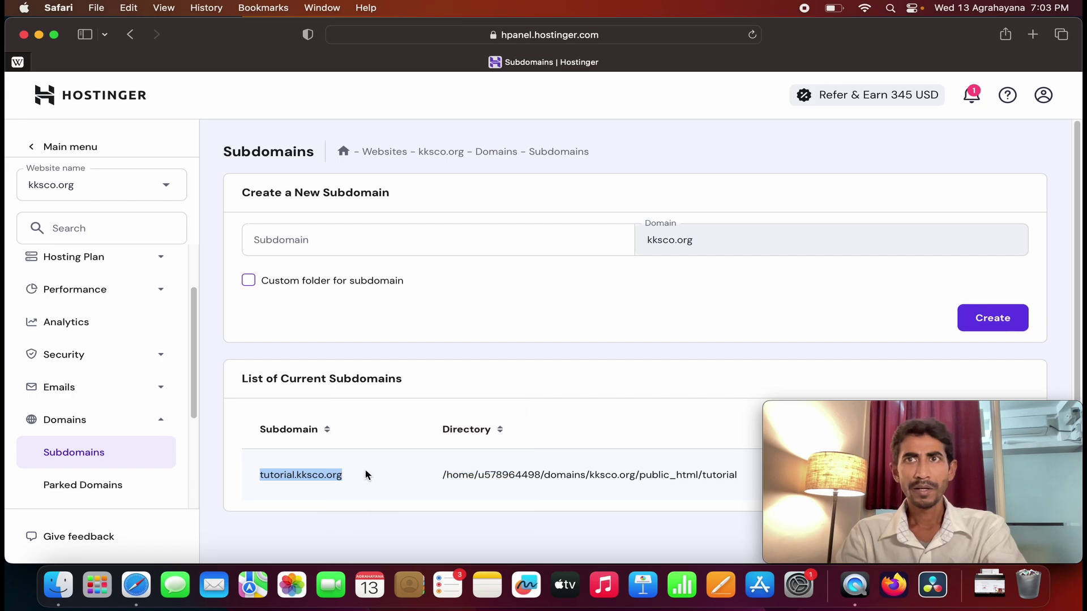
Step: Paste and load tutorial.kksco.org in a new Safari tab
click(1033, 34)
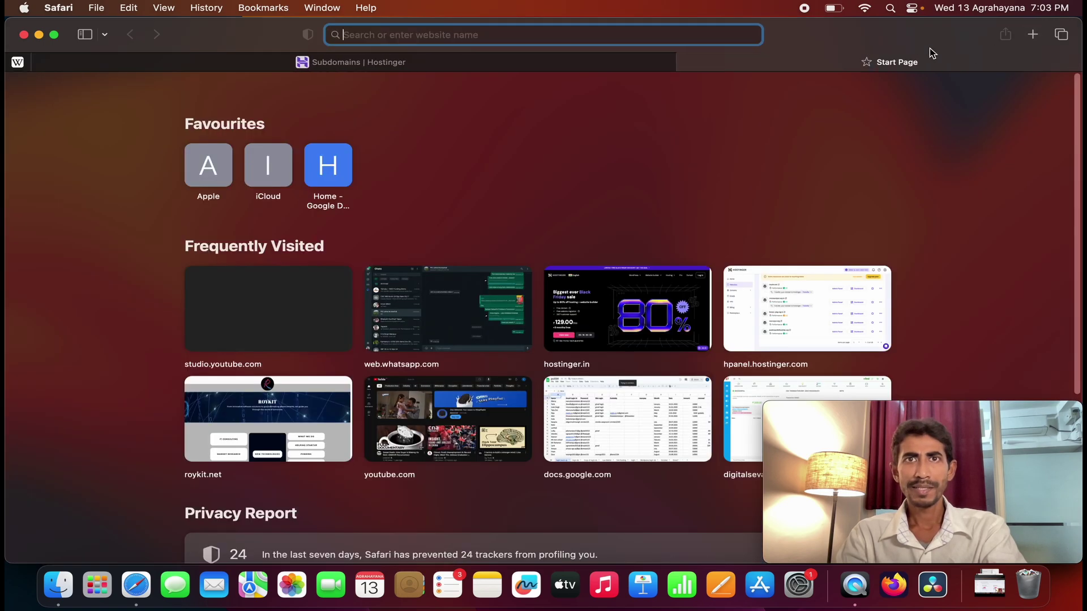
right_click(681, 37)
click(712, 90)
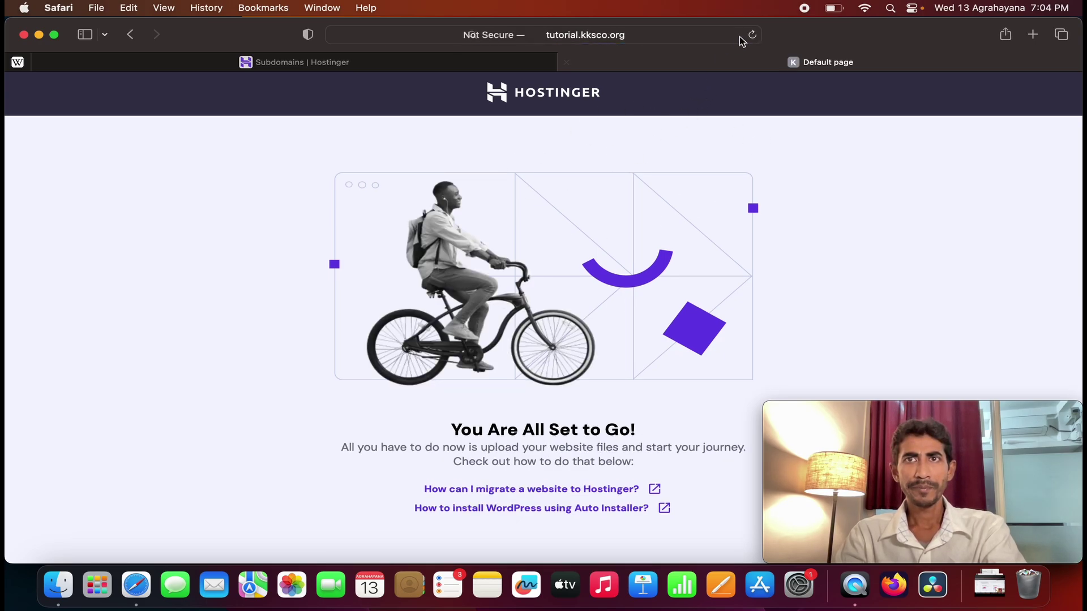
Step: Navigate from the subdomains page back to the hPanel Websites list
click(399, 72)
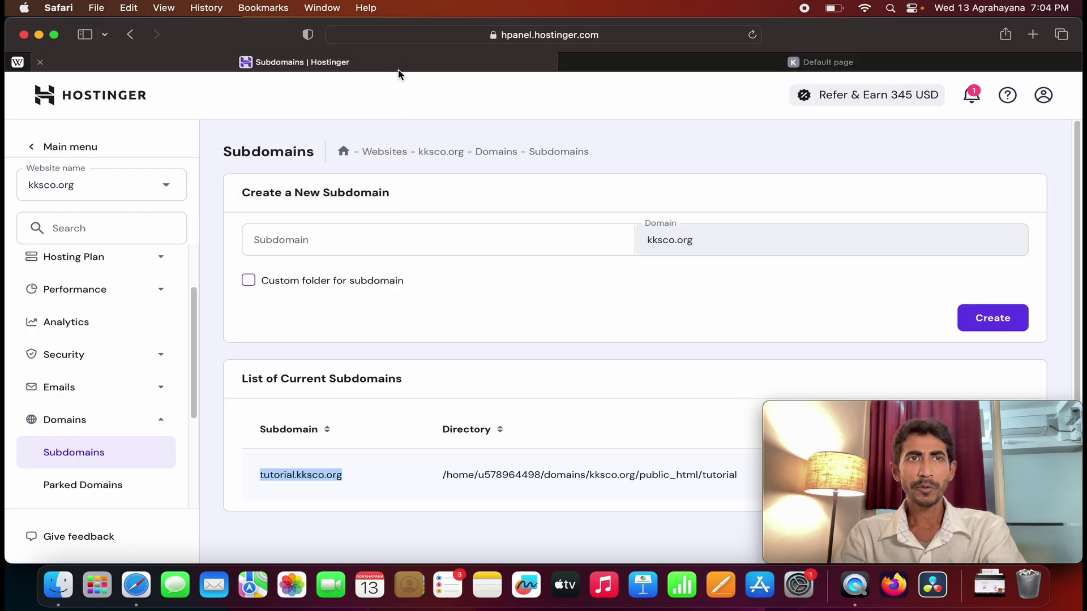
click(48, 152)
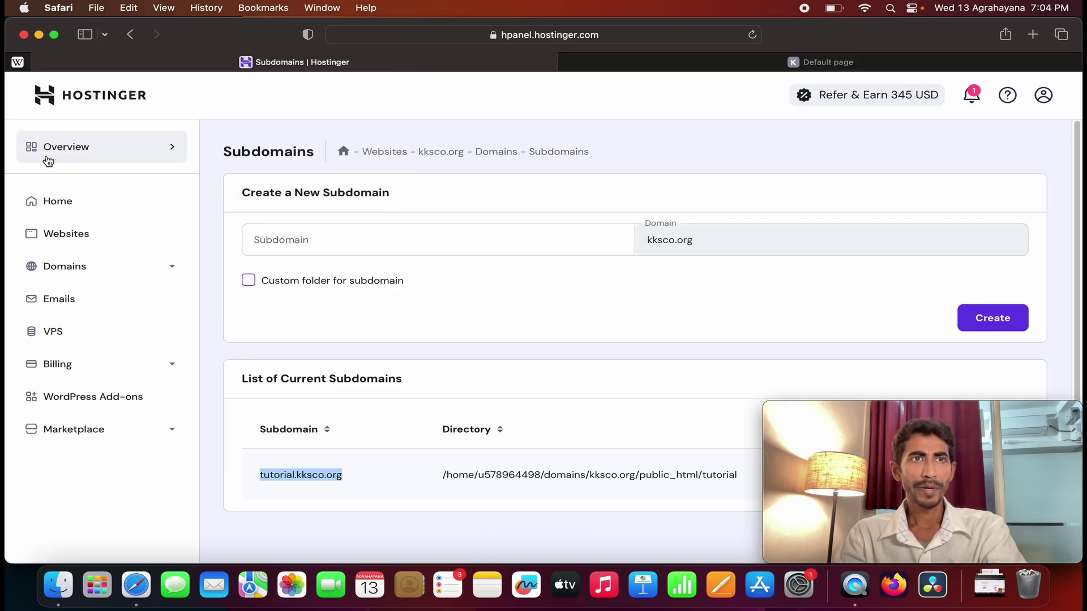
click(54, 203)
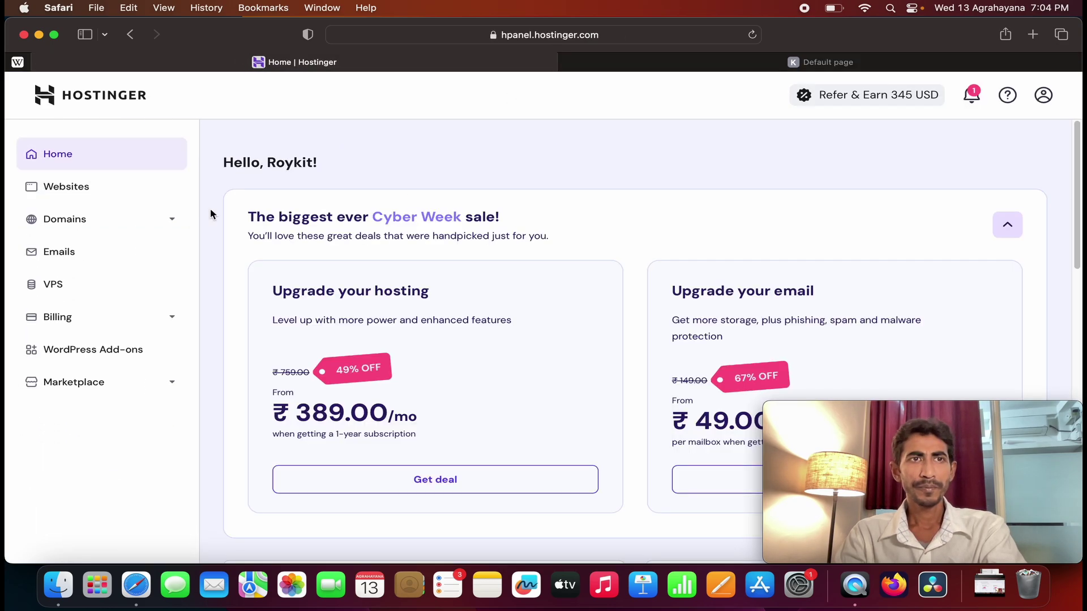
click(97, 189)
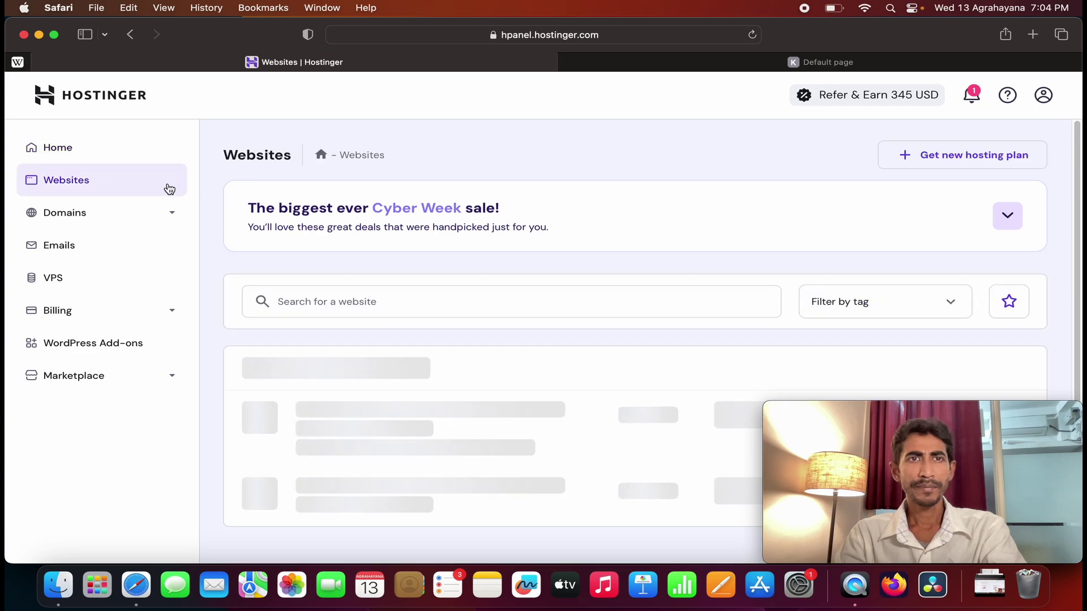
Step: Confirm tutorial.kksco.org is listed, then scroll down to the lvtc.org.in row
scroll(645, 264, down, 5)
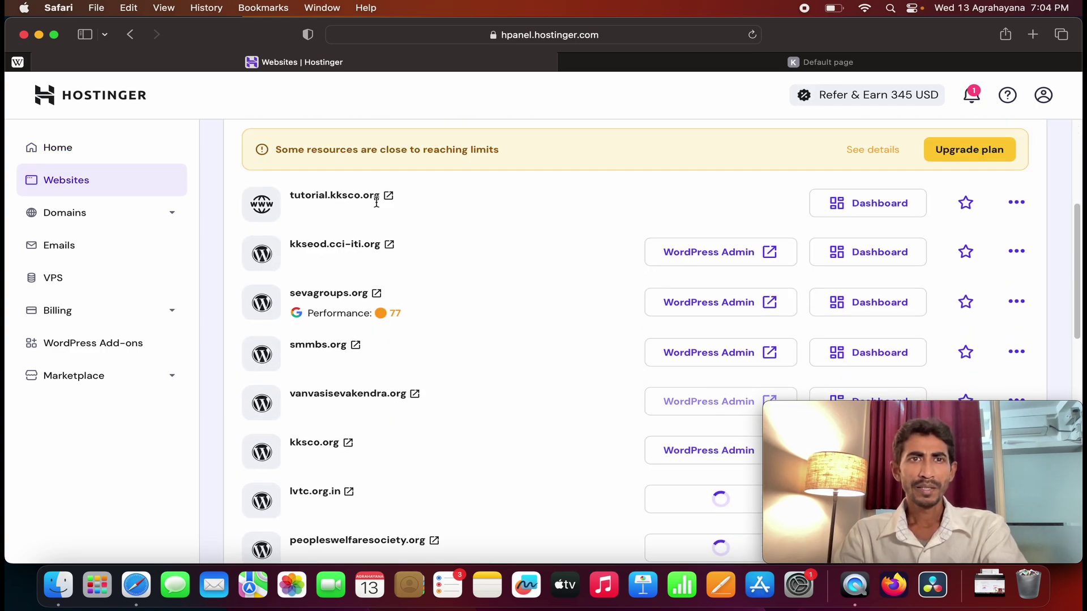
drag(381, 196, 288, 196)
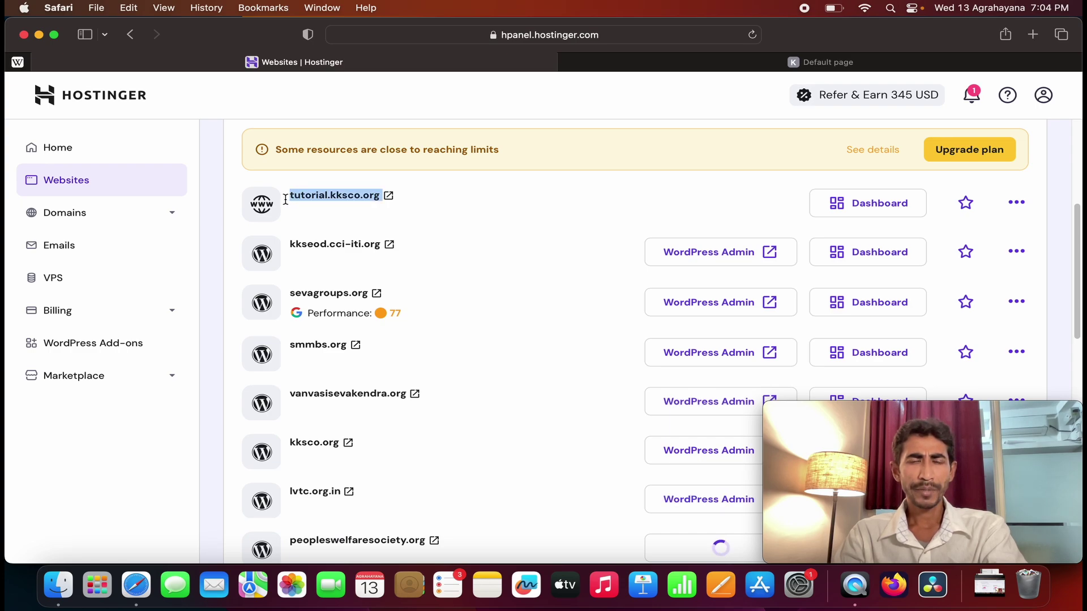
click(684, 194)
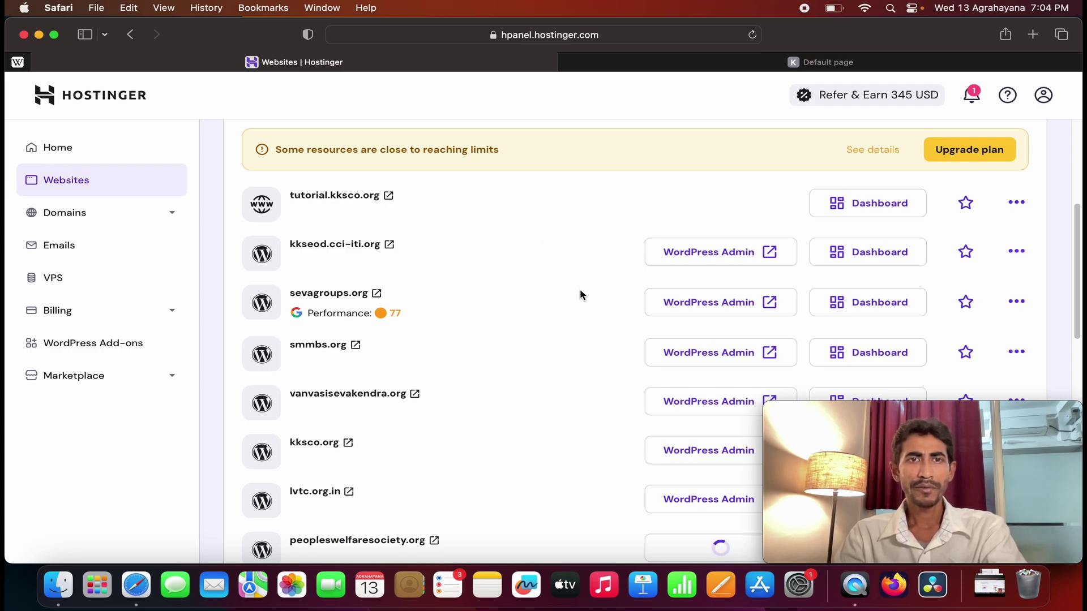
scroll(580, 294, down, 1)
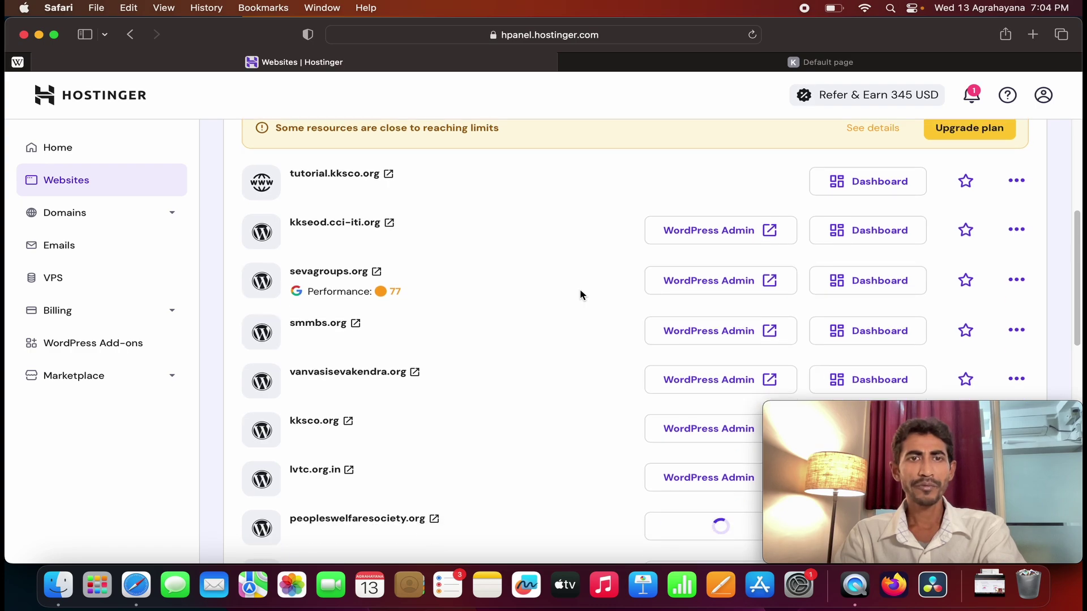
scroll(579, 290, down, 4)
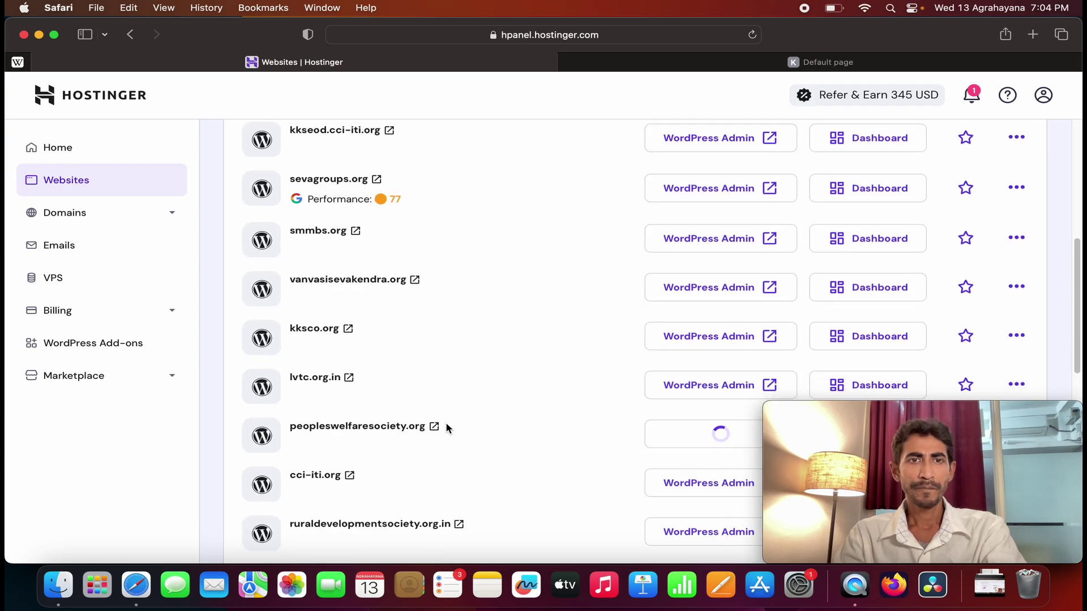
Step: Open the live lvtc.org.in site, dismiss its subscribe popup, browse it, then return to tutorial.kksco.org
click(348, 378)
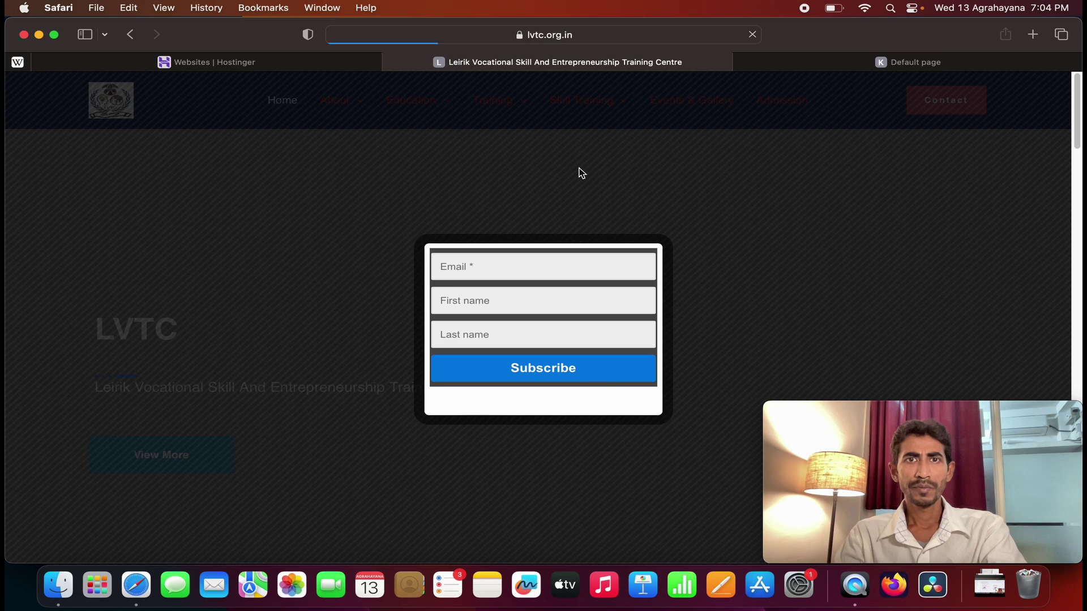
click(715, 249)
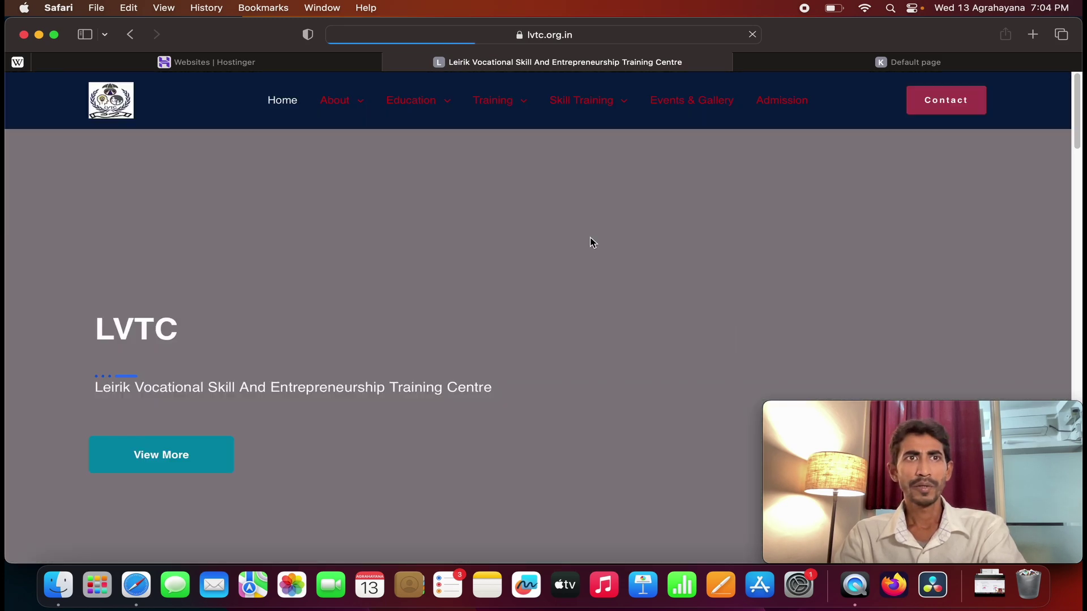
scroll(522, 247, down, 5)
scroll(523, 252, down, 5)
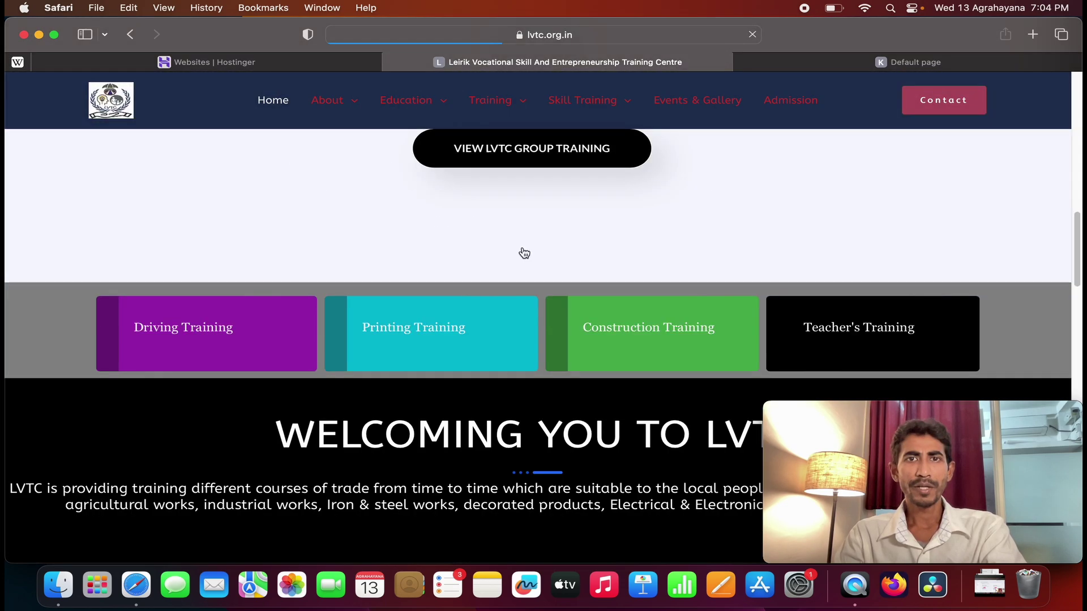
scroll(523, 252, up, 15)
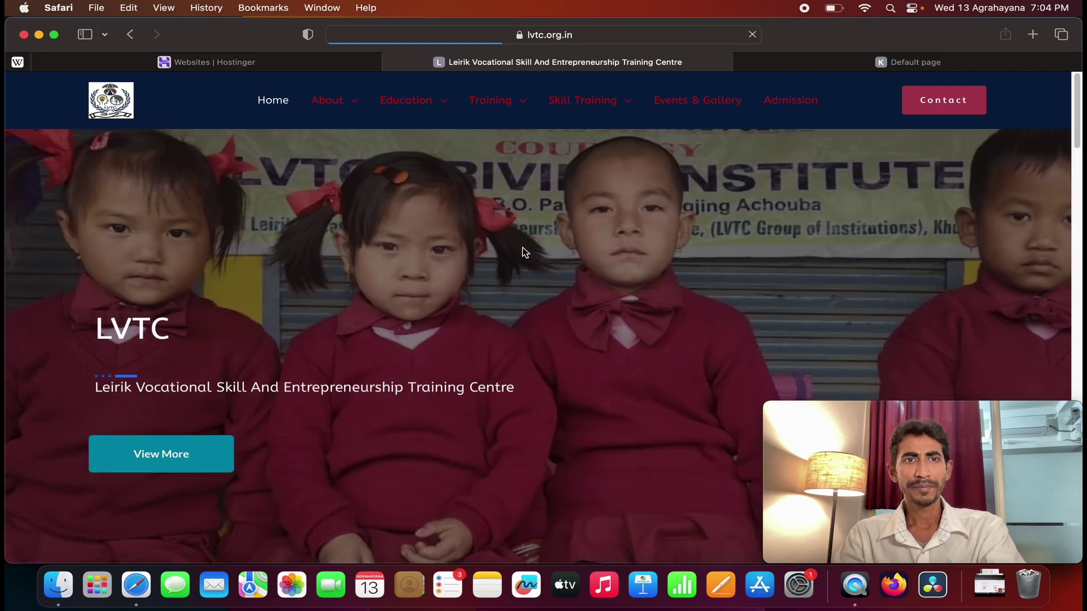
scroll(522, 248, down, 5)
scroll(523, 249, down, 3)
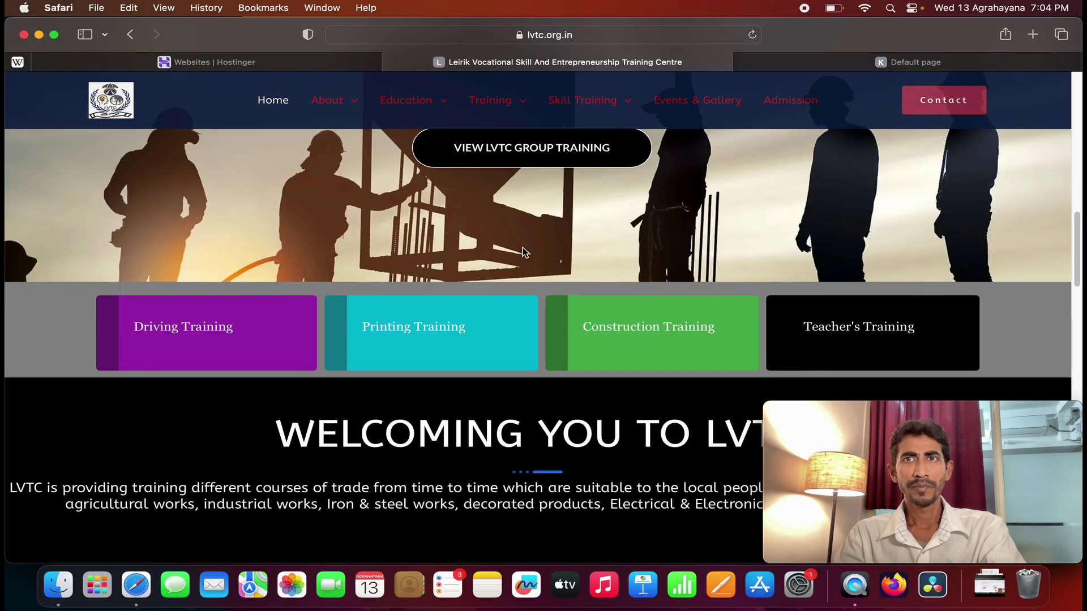
scroll(524, 243, up, 10)
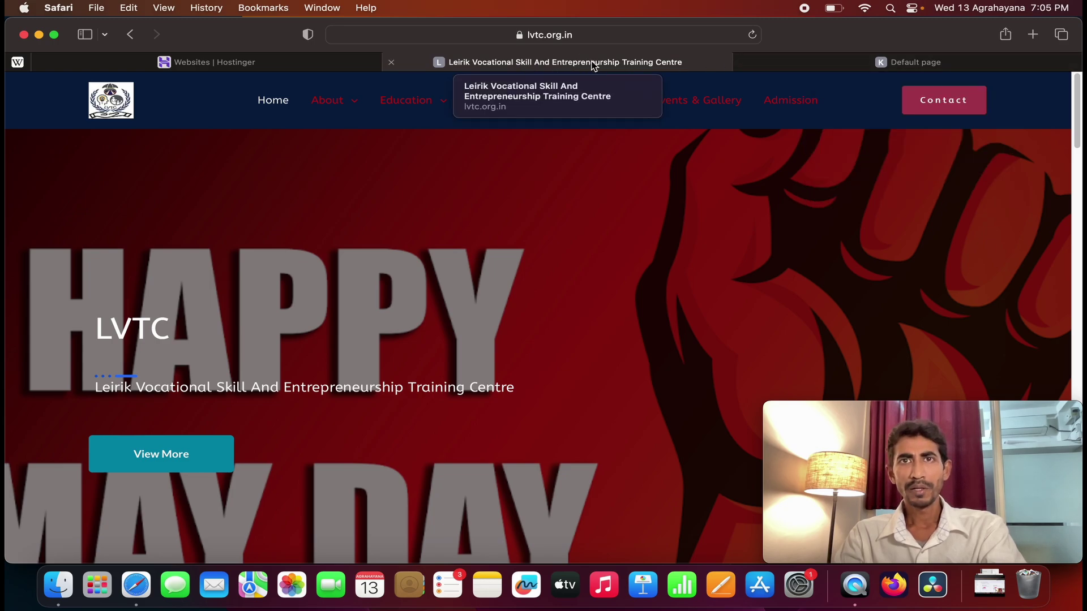
click(815, 62)
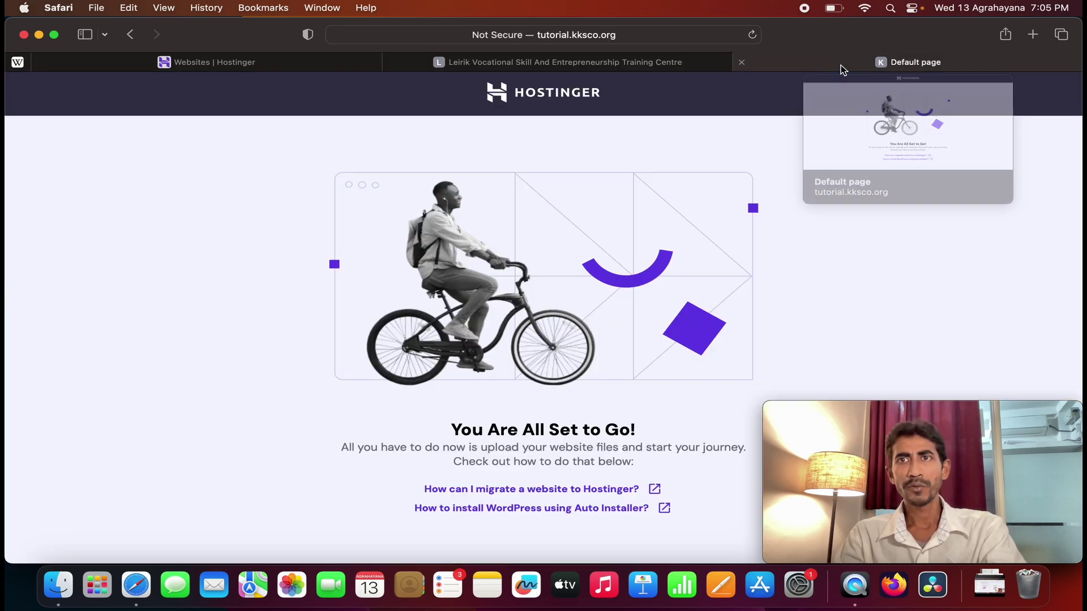
Step: Back in the Websites list, open the lvtc.org.in site dashboard
click(281, 68)
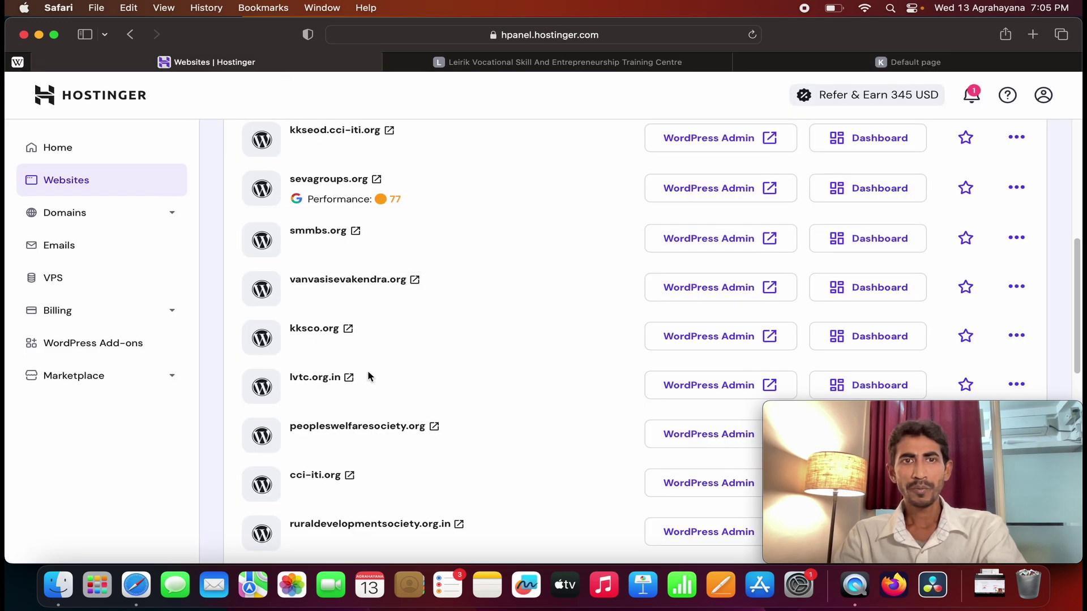
scroll(368, 376, down, 1)
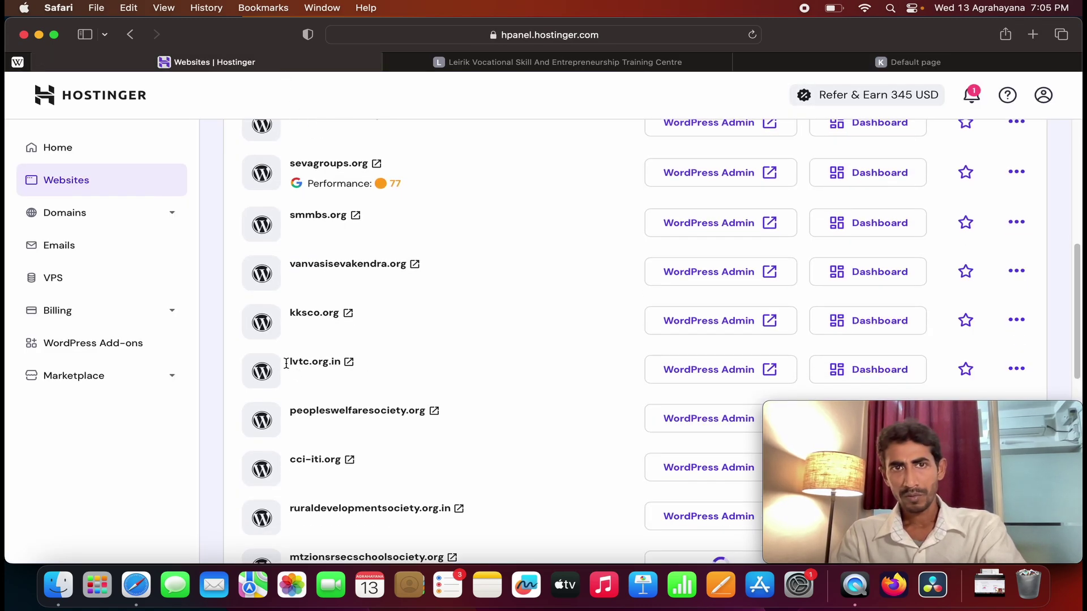
drag(289, 362, 341, 362)
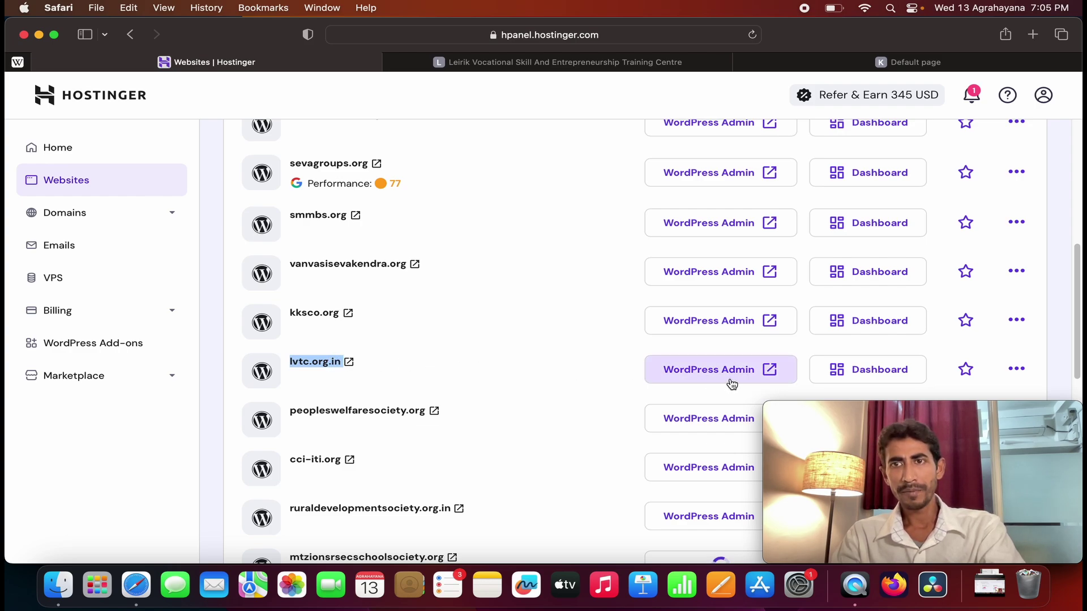
click(886, 378)
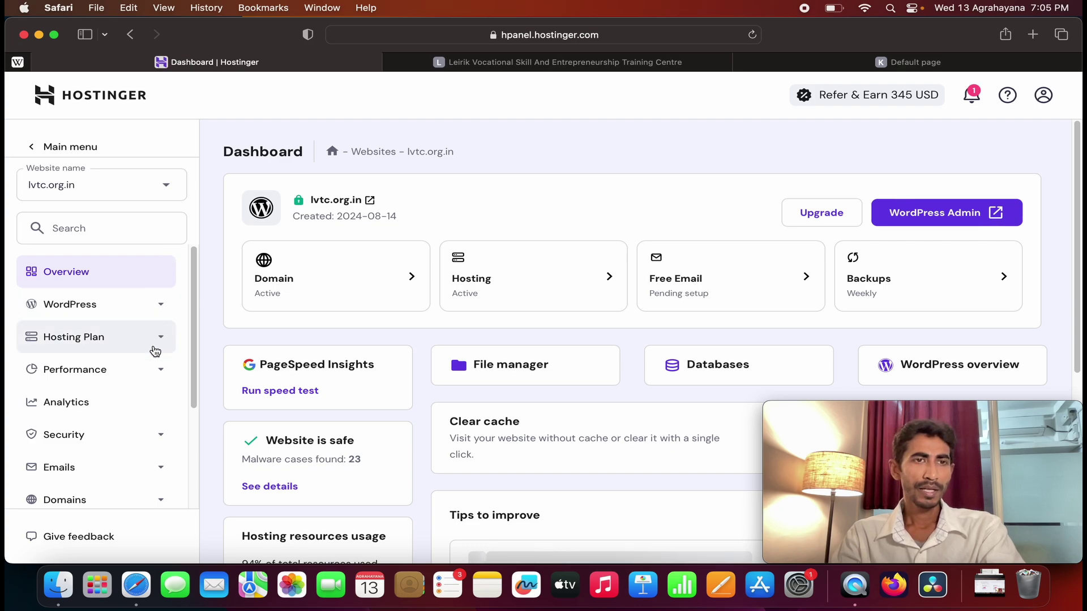
Step: Expand the Website section in the sidebar and open Copy Website
scroll(152, 352, down, 2)
scroll(152, 356, down, 2)
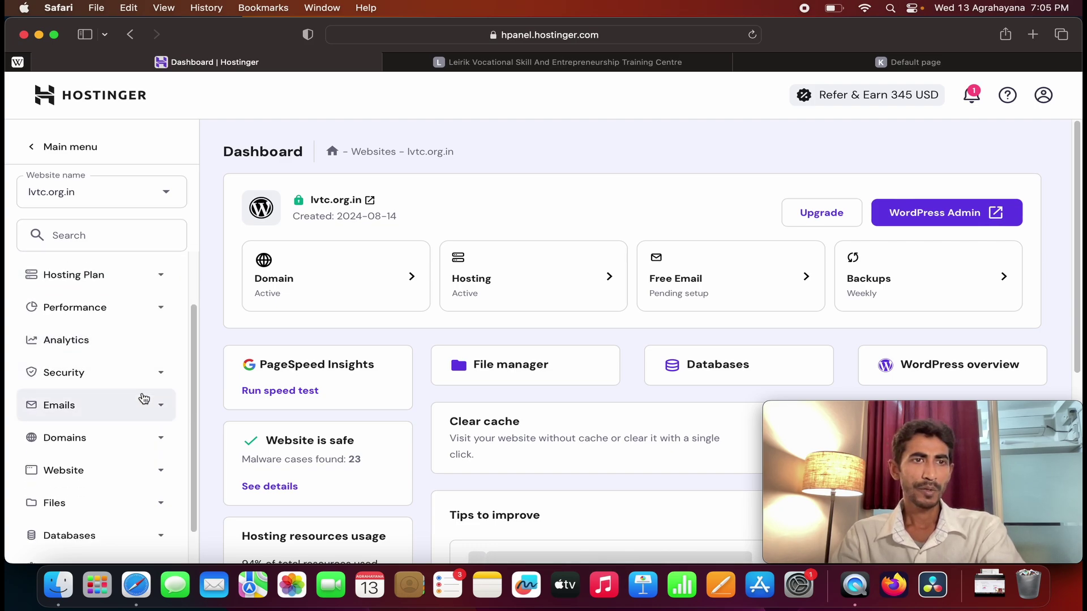
click(145, 477)
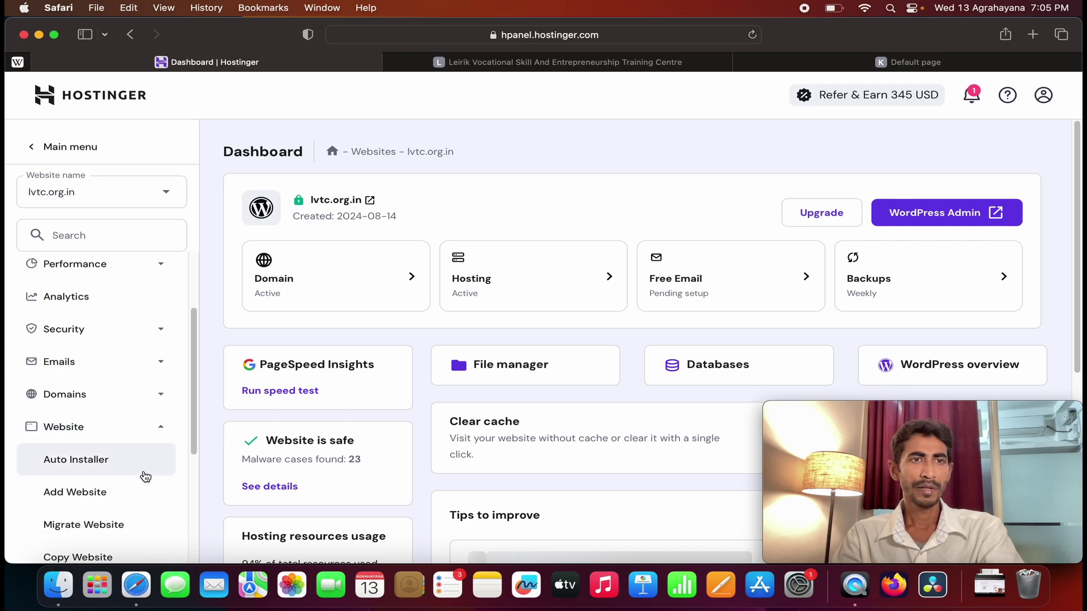
scroll(144, 475, down, 1)
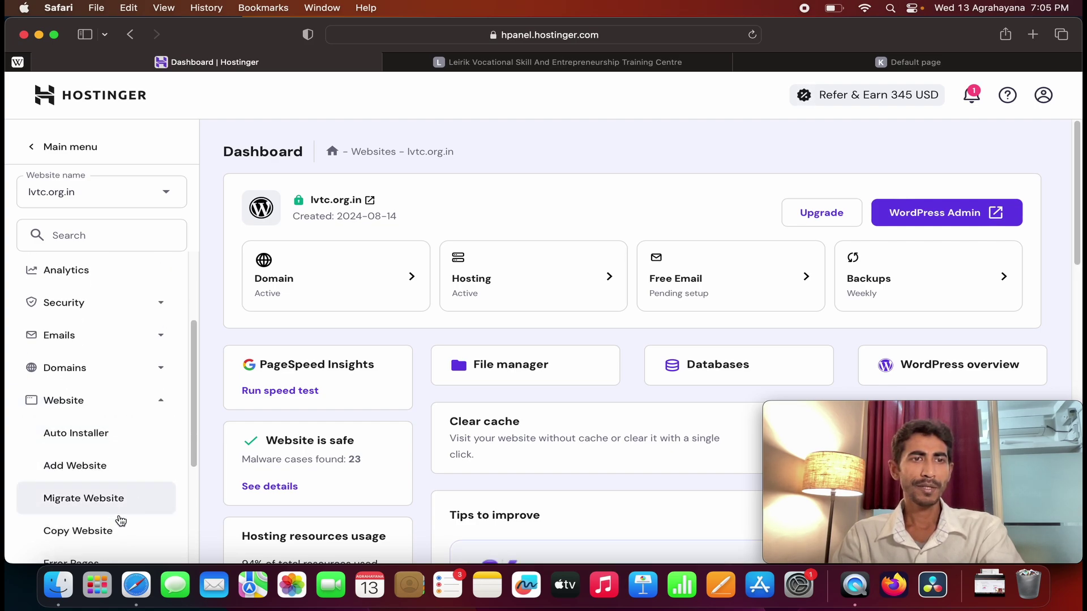
click(106, 534)
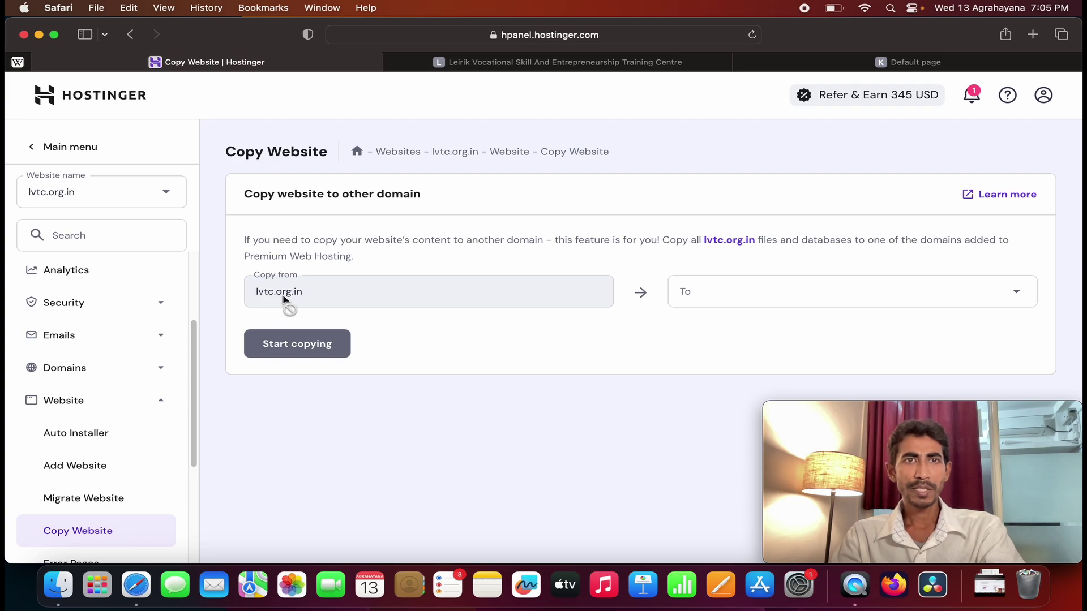
Step: Set tutorial.kksco.org as the copy destination and start copying lvtc.org.in
click(723, 294)
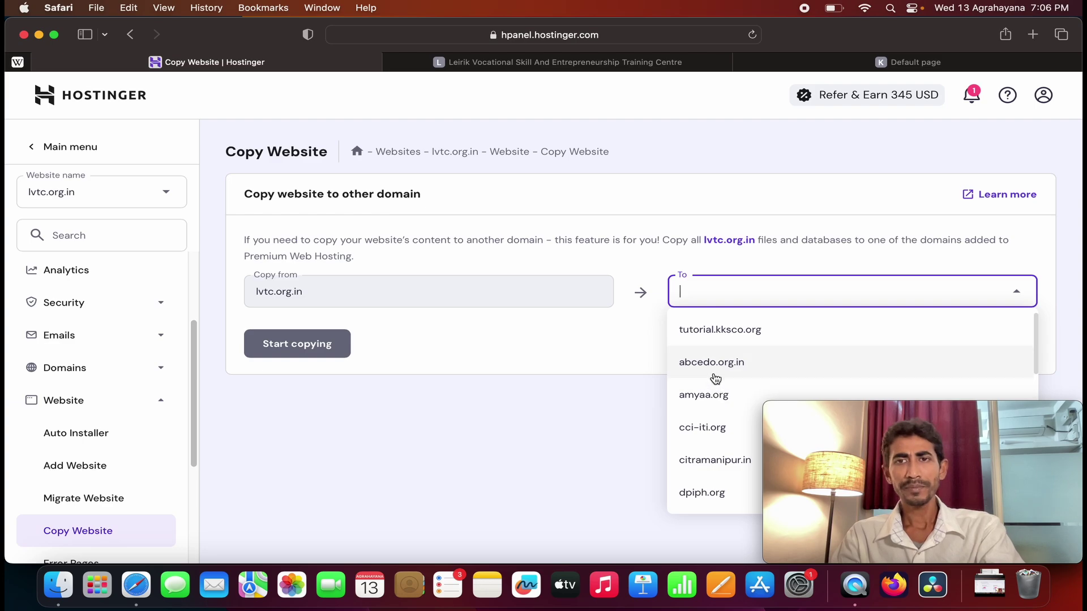
click(747, 336)
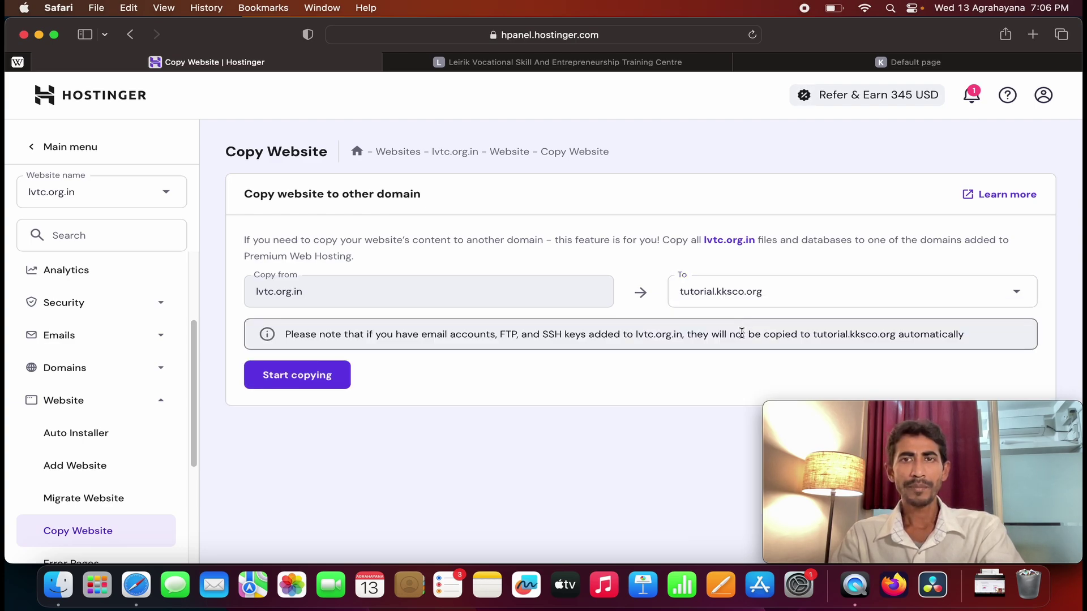
click(332, 386)
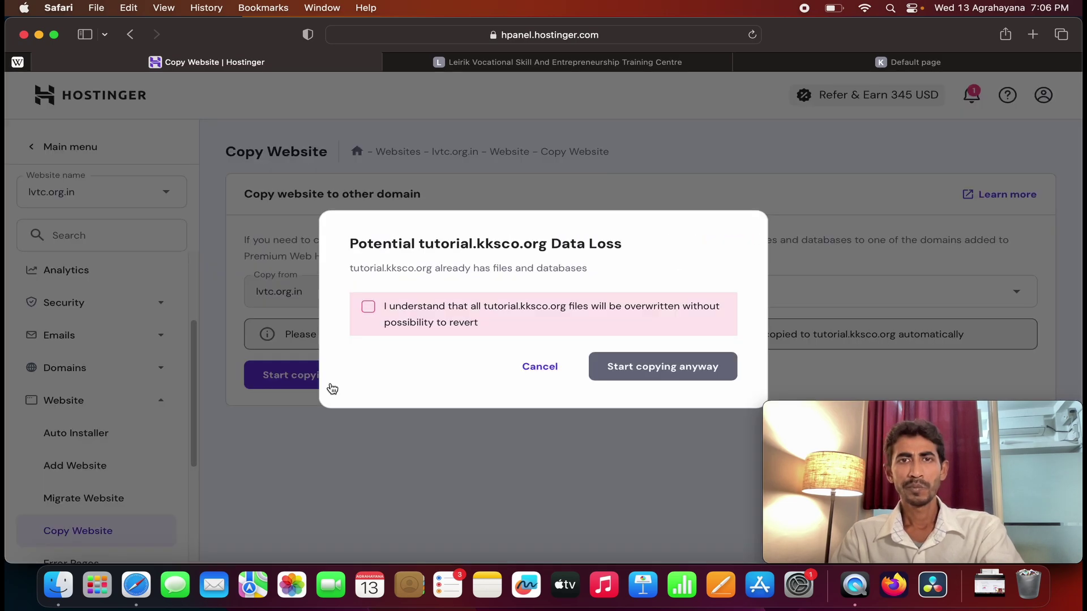
Step: Accept overwriting the existing tutorial.kksco.org files and confirm the copy
click(366, 309)
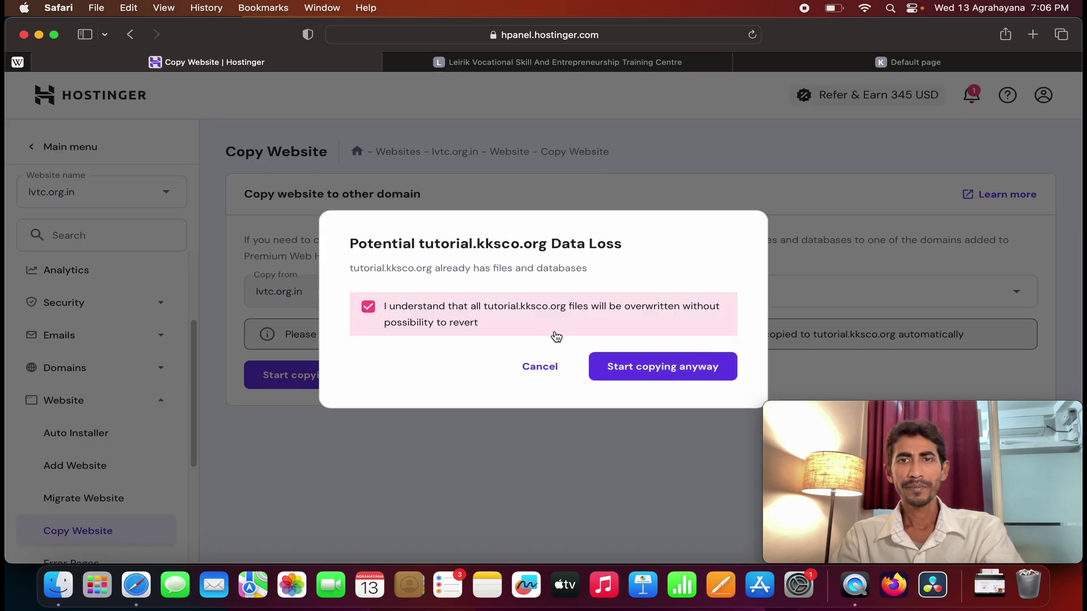
click(662, 368)
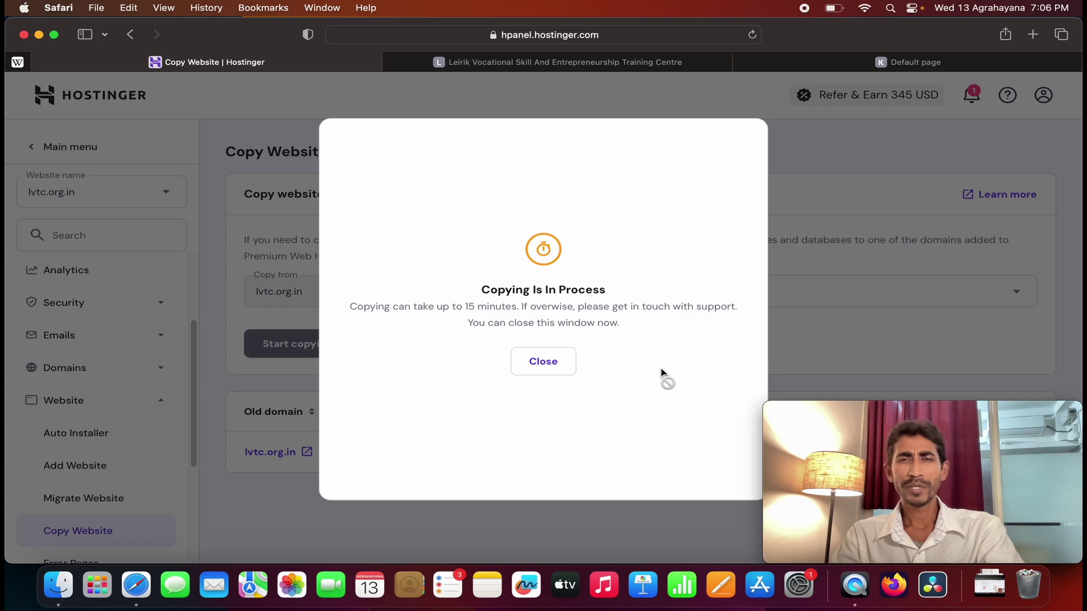
click(557, 369)
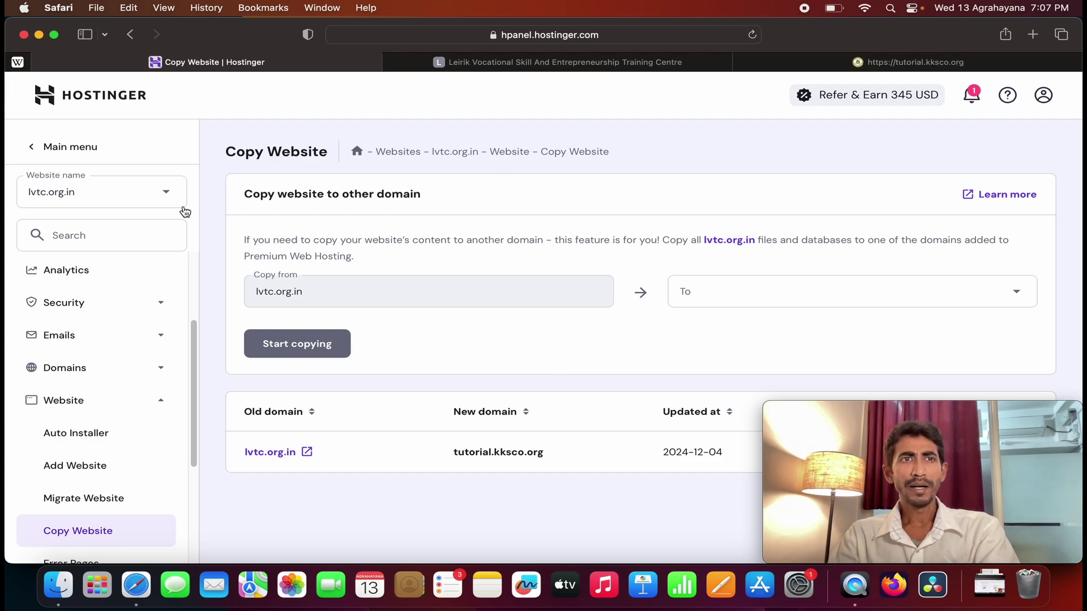
Step: Return to the Websites list and locate the tutorial.kksco.org WordPress entry
click(34, 150)
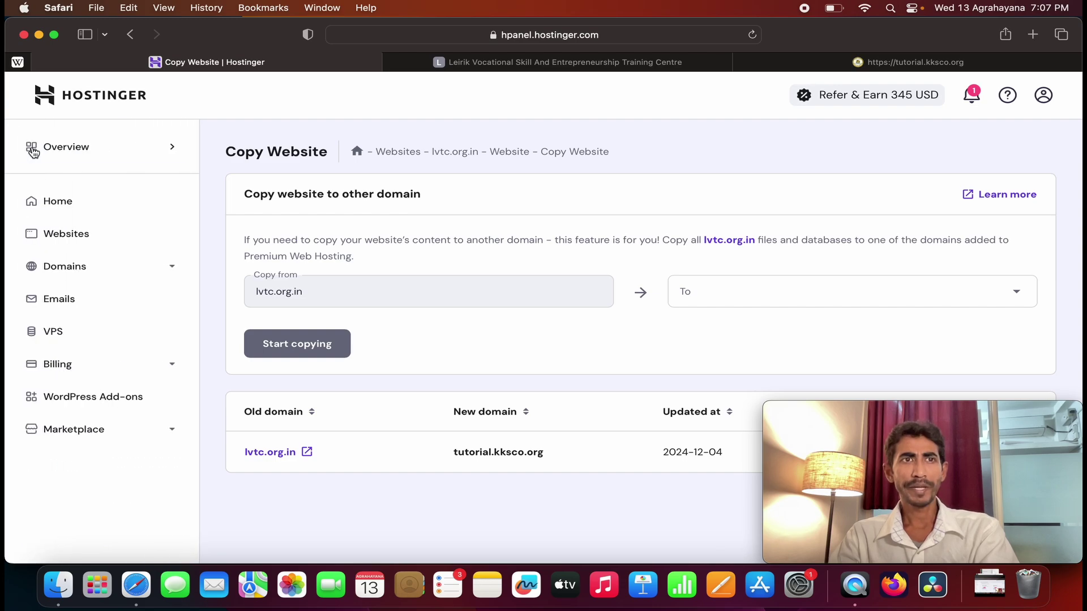
click(64, 207)
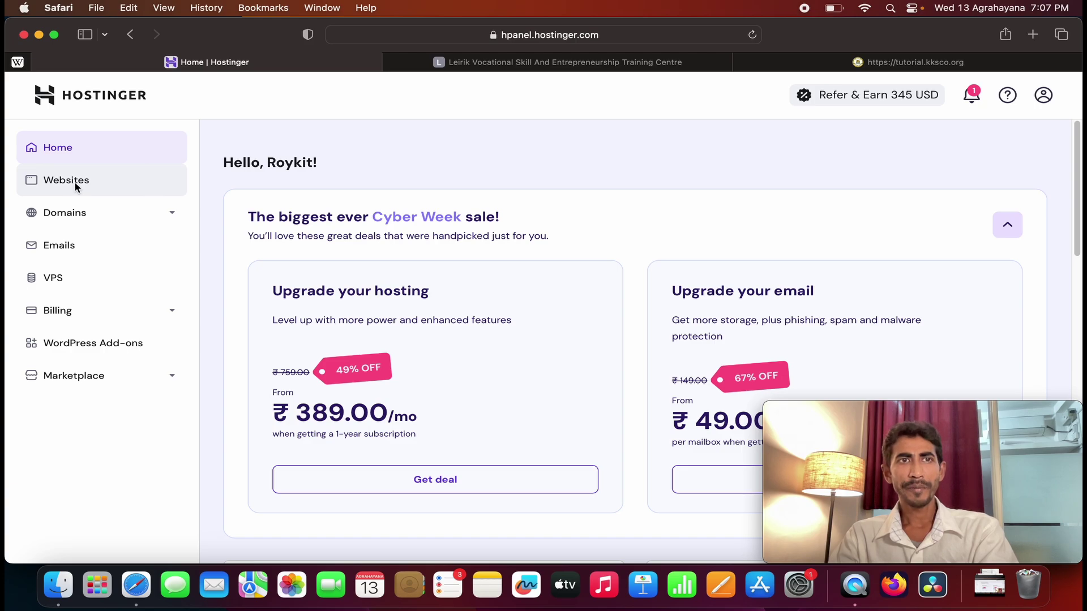
click(77, 187)
scroll(735, 190, down, 5)
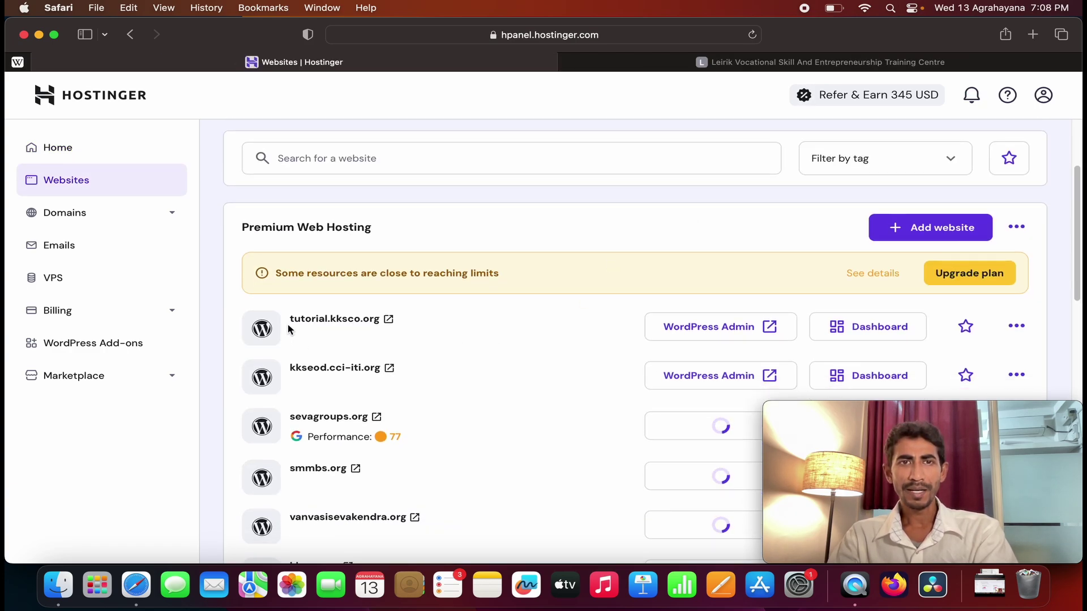
drag(287, 320, 776, 347)
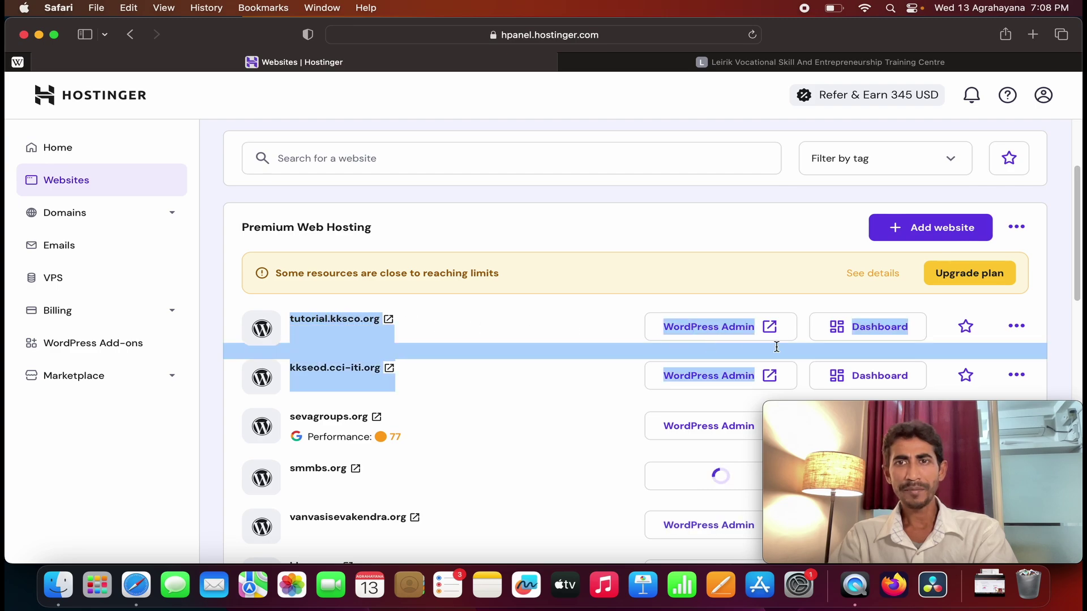
click(628, 334)
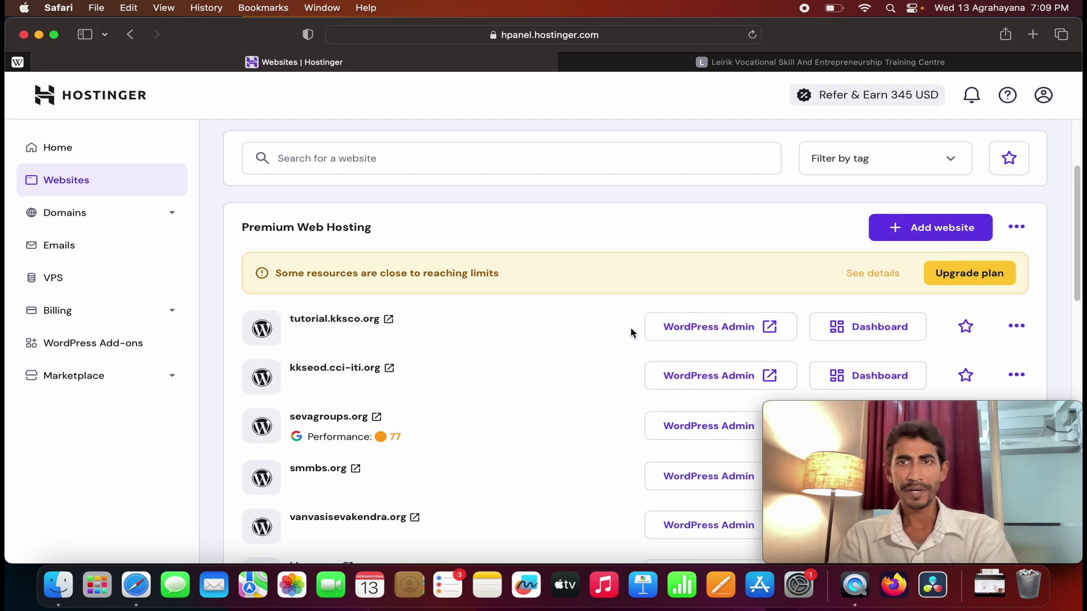
Step: Open tutorial.kksco.org's WordPress admin and bring up the Settings menu in its sidebar
click(770, 331)
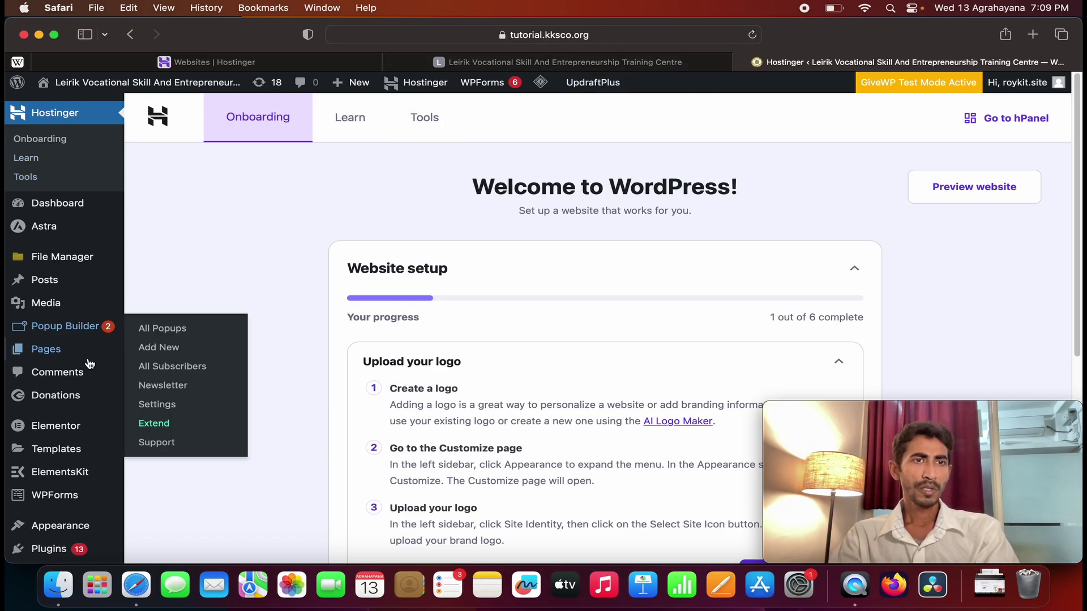
scroll(68, 387, down, 6)
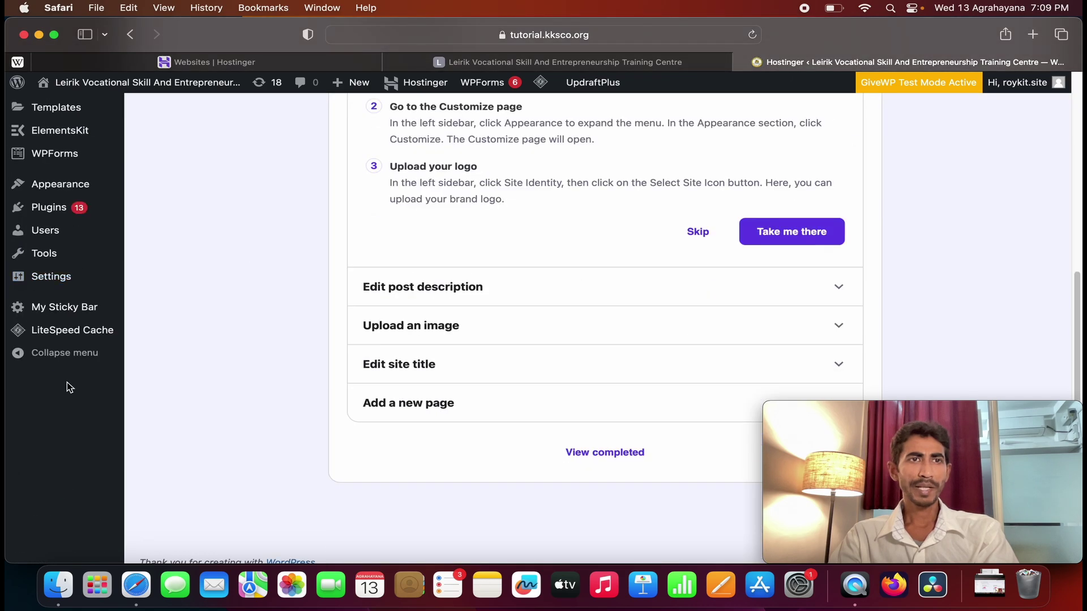
mouse_move(55, 283)
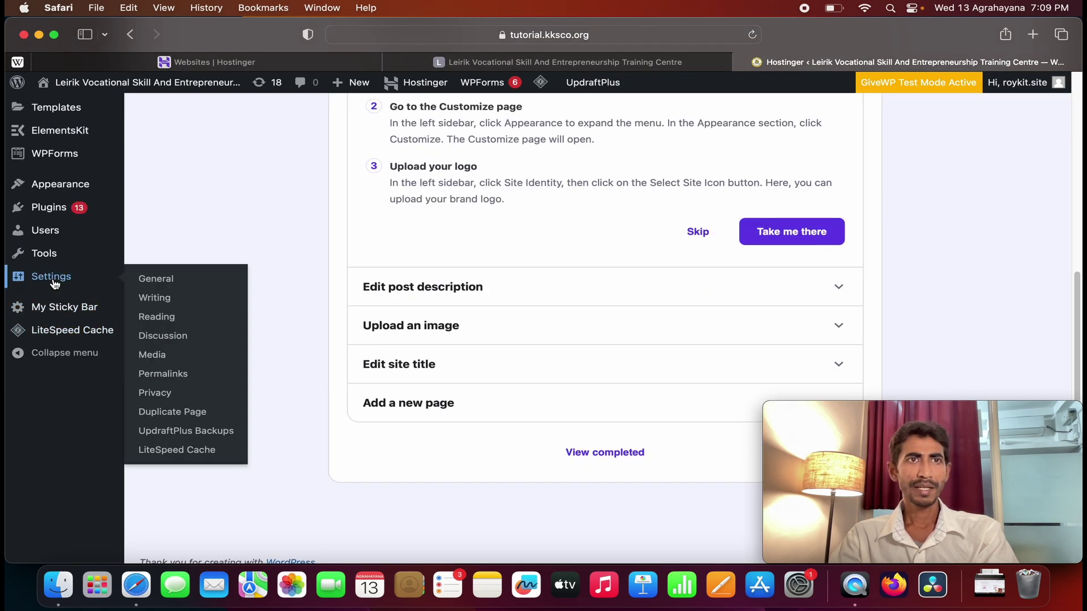
Step: In General Settings, replace the Site Title with 'Tutorial' and save the changes
click(162, 283)
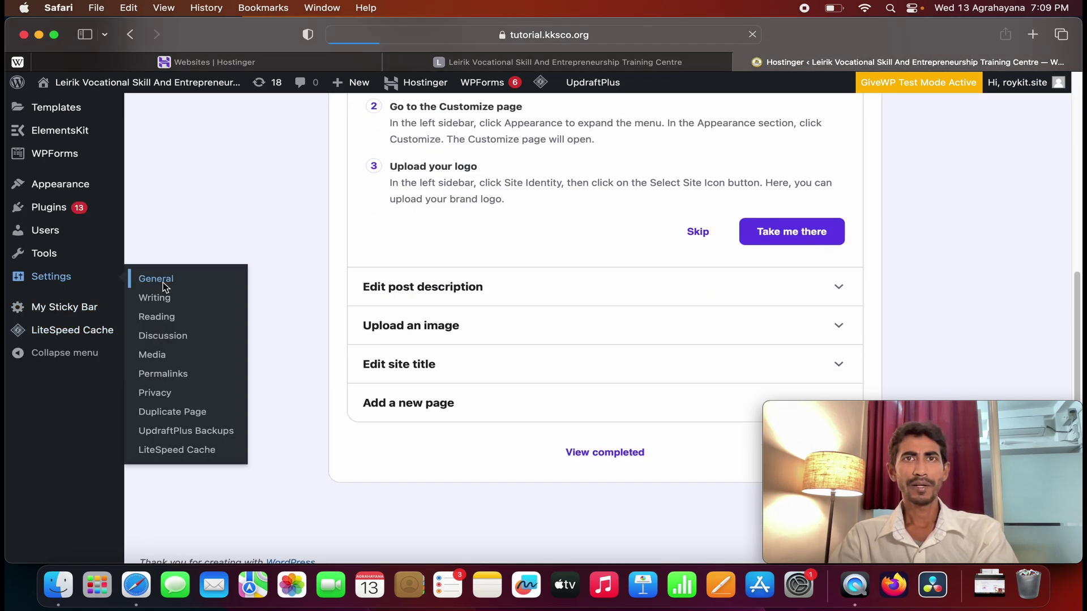
scroll(373, 350, down, 4)
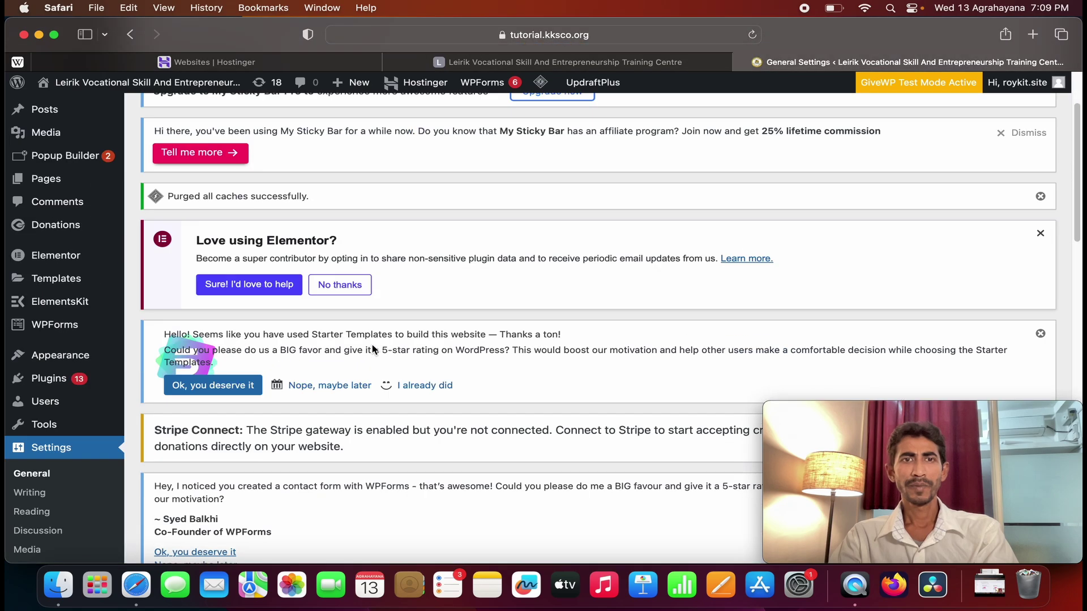
scroll(373, 349, down, 3)
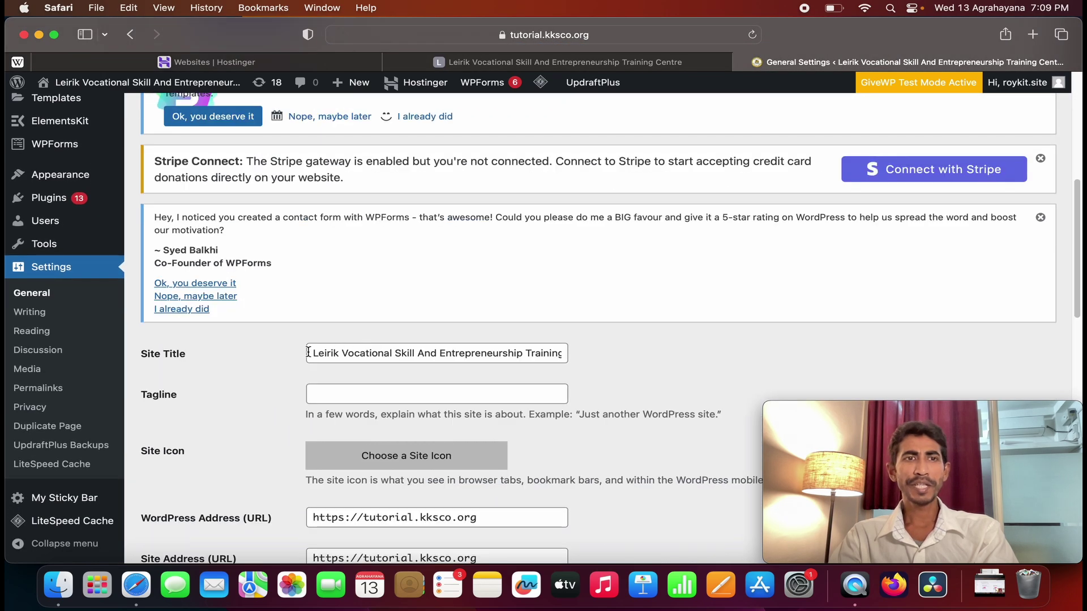
drag(308, 355, 572, 361)
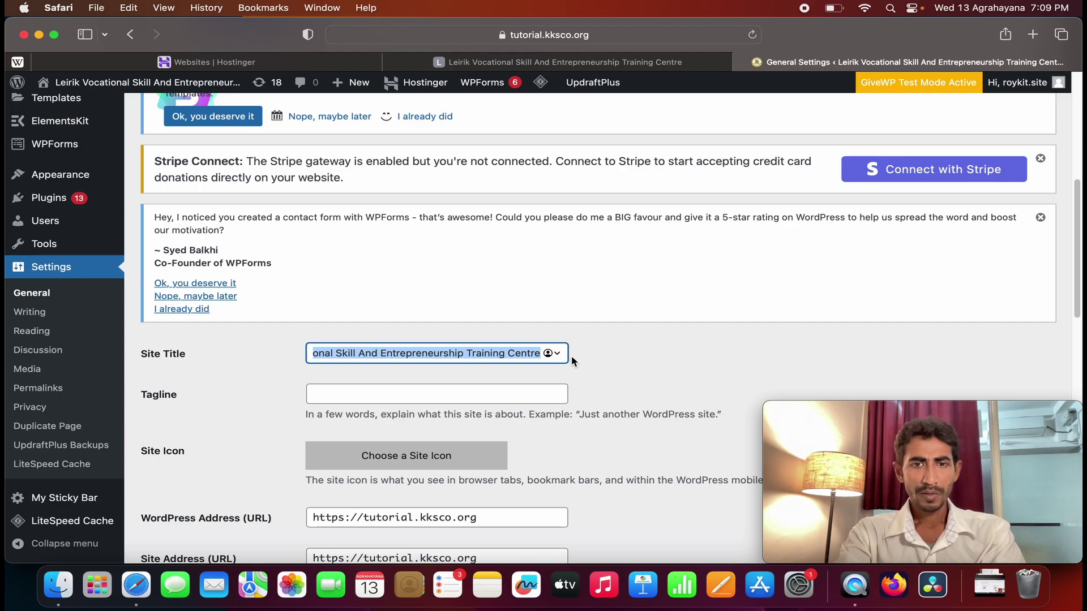
text(Tutorial)
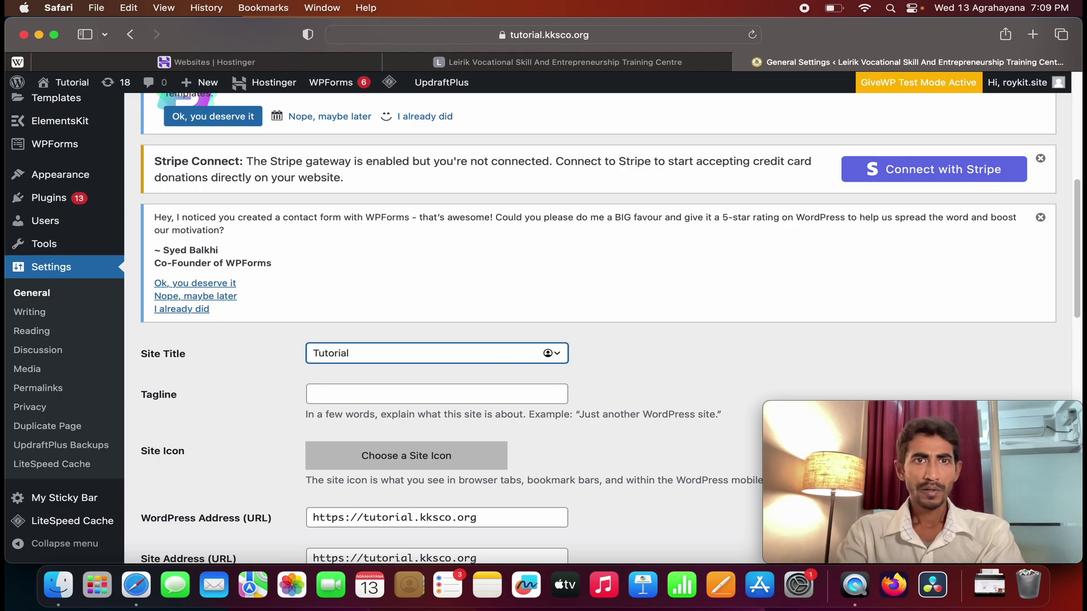
scroll(573, 361, down, 15)
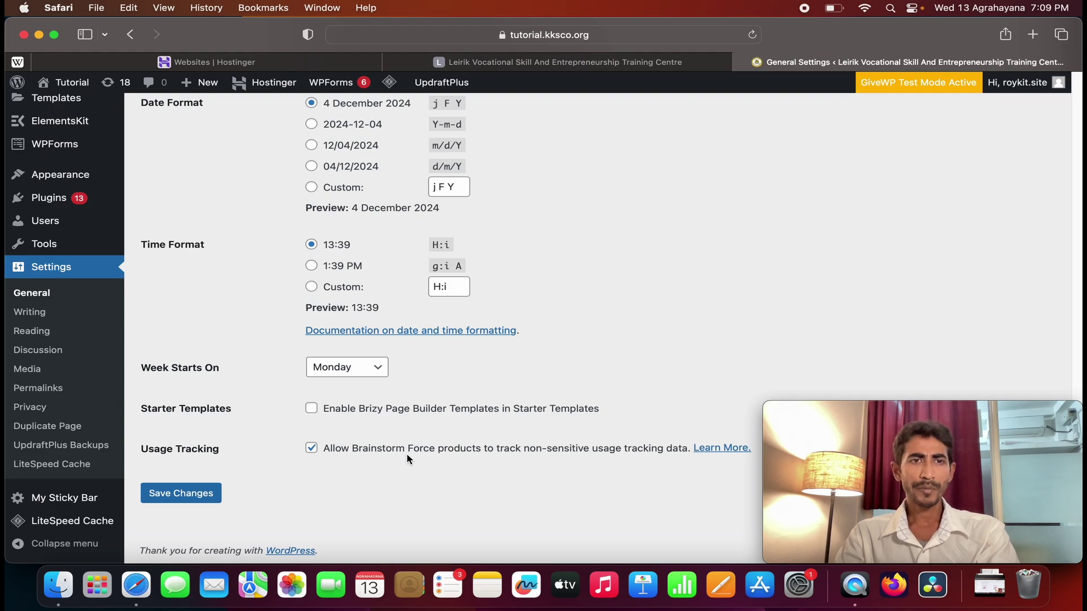
click(194, 504)
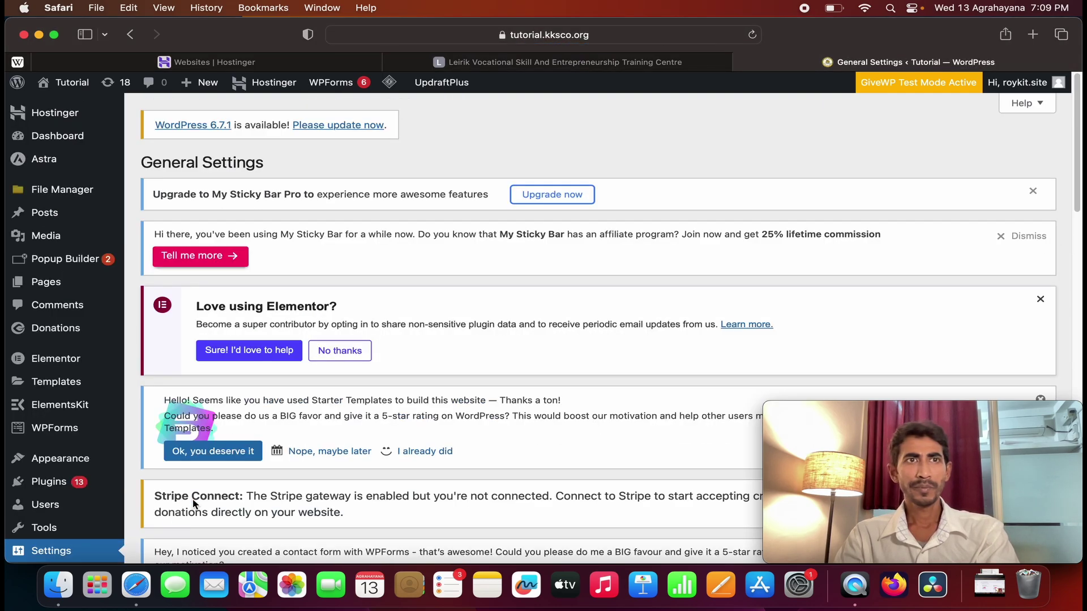
Step: Open the tutorial.kksco.org front end in a new tab and dismiss its subscribe popup
mouse_move(76, 84)
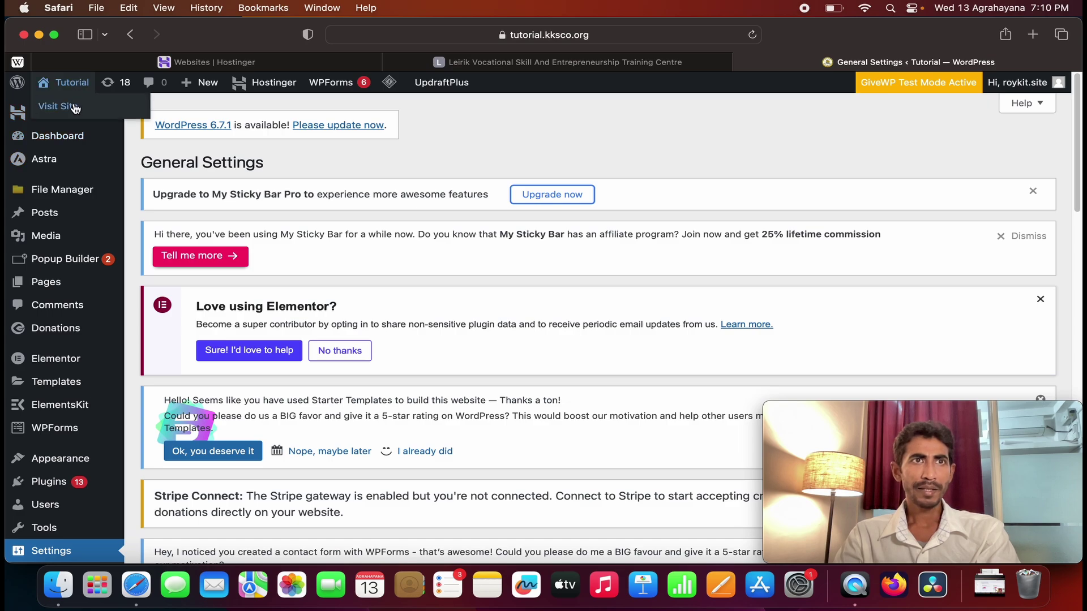
right_click(73, 111)
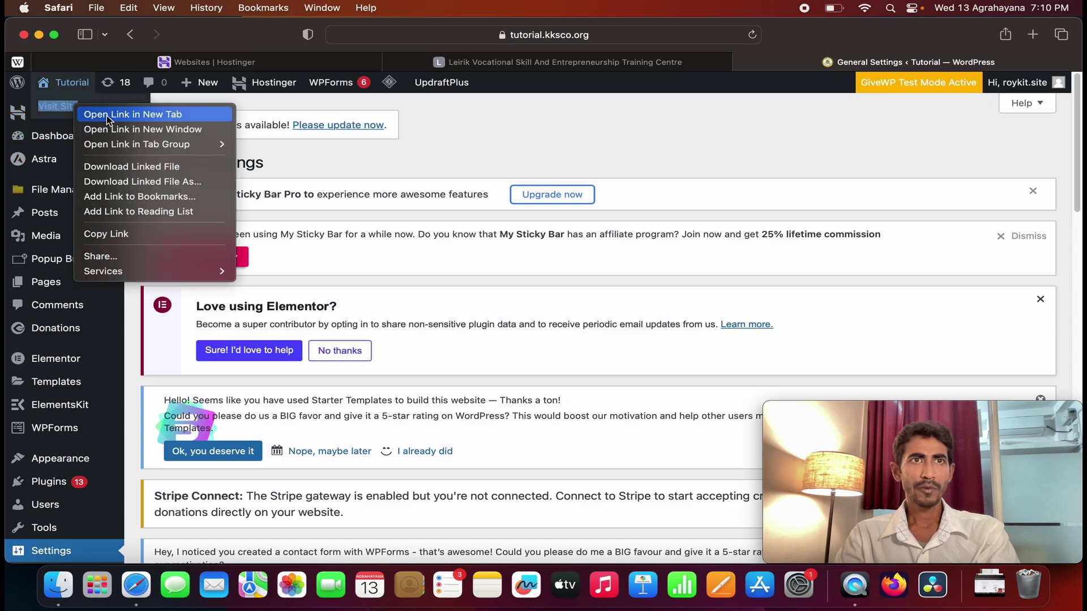
click(127, 115)
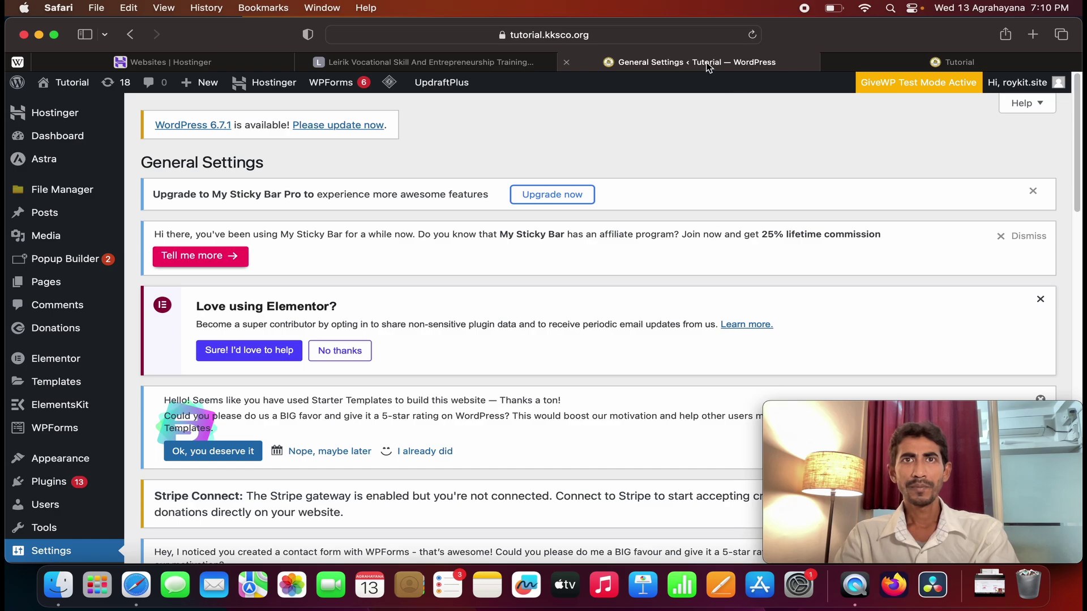
click(901, 62)
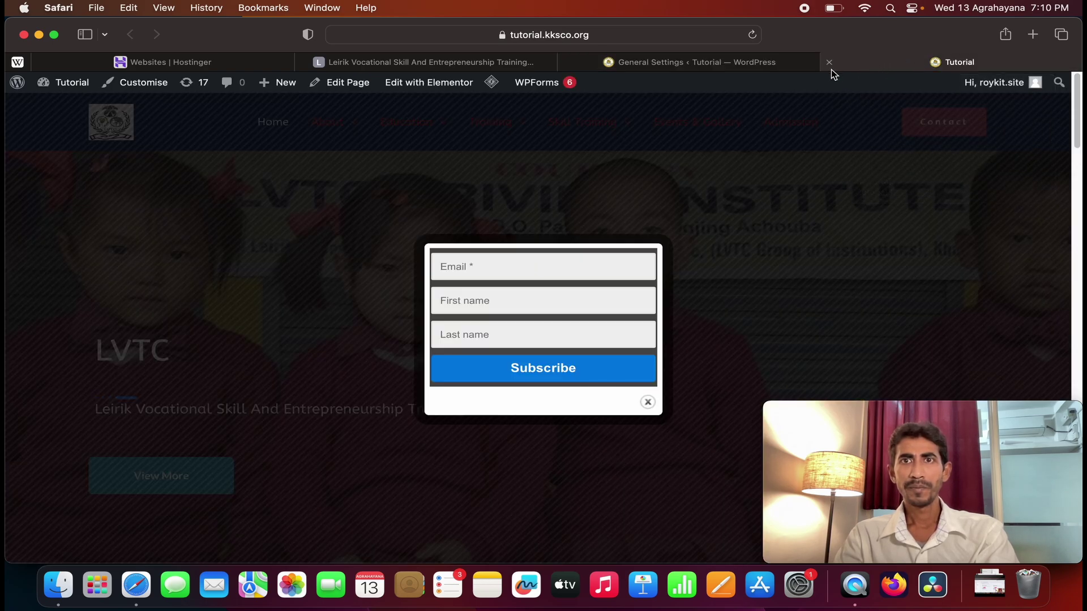
click(916, 171)
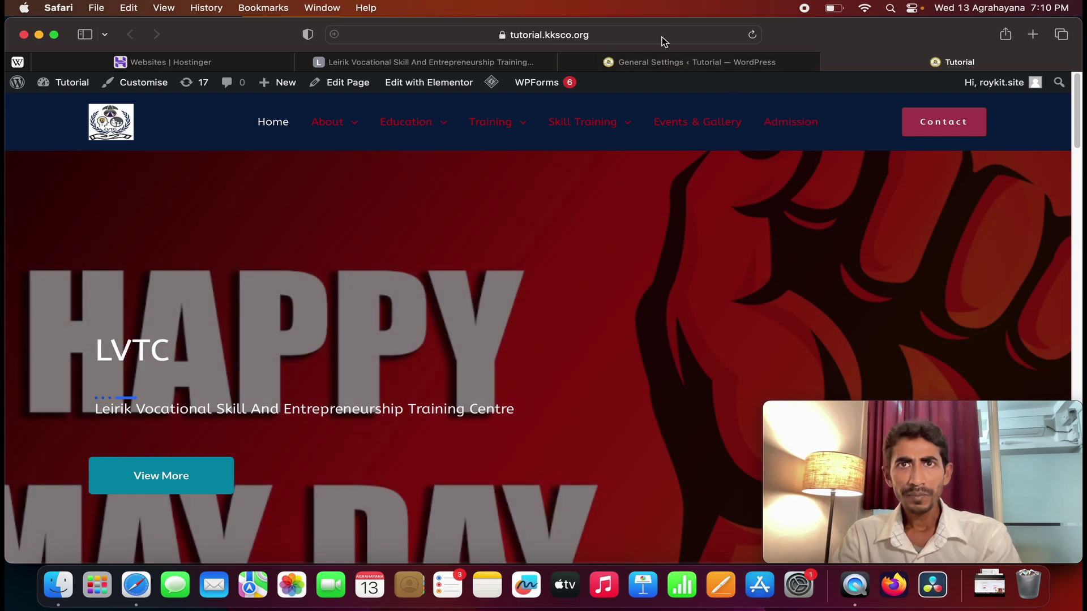
Step: Put the original lvtc.org.in tab beside the Tutorial tab and compare the two homepages
click(701, 65)
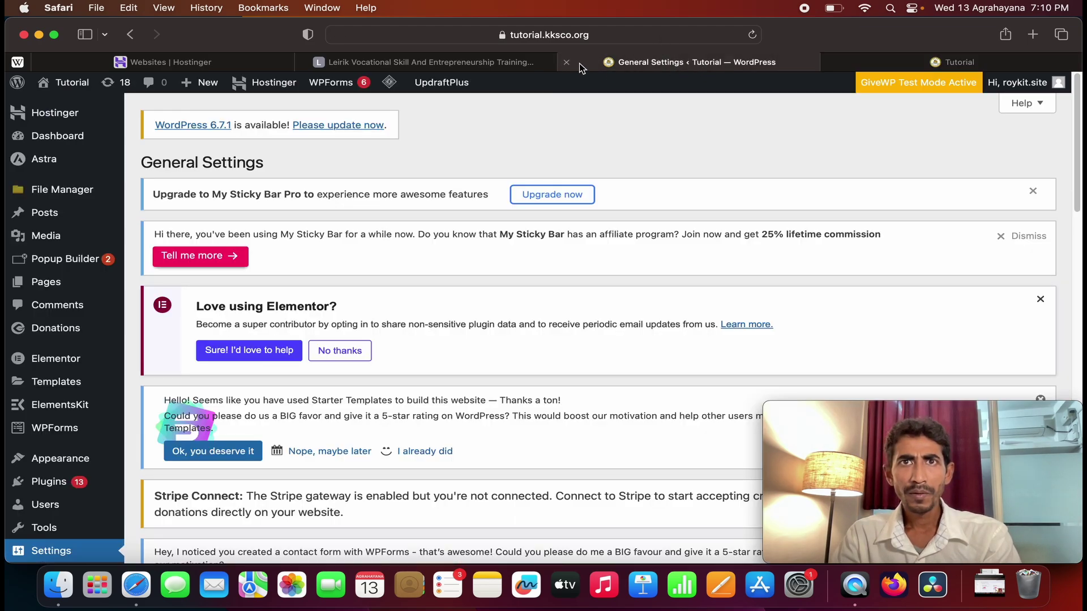
drag(466, 65, 717, 62)
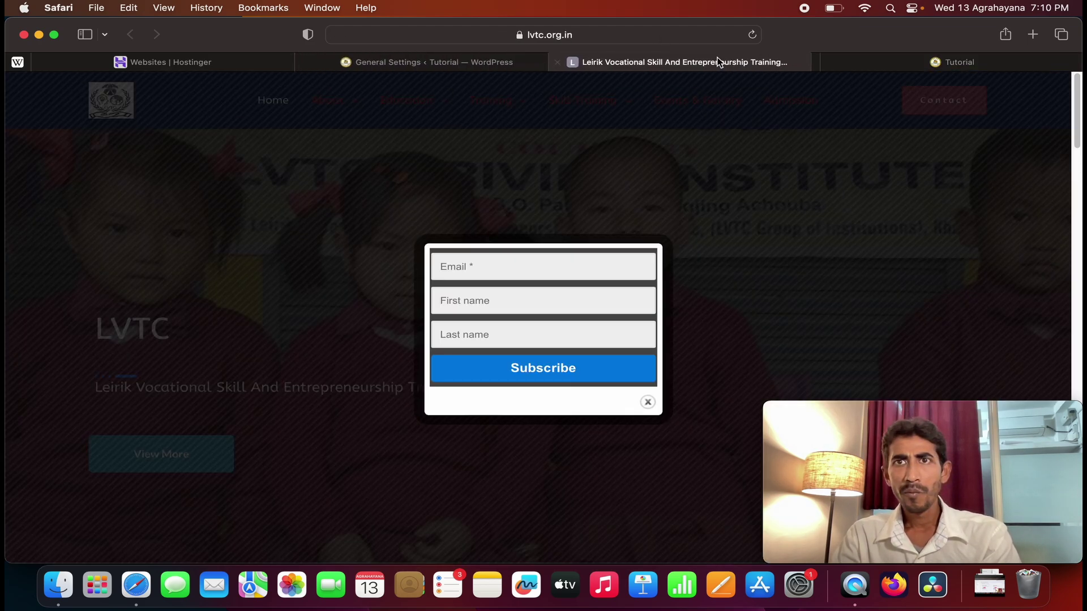
click(897, 64)
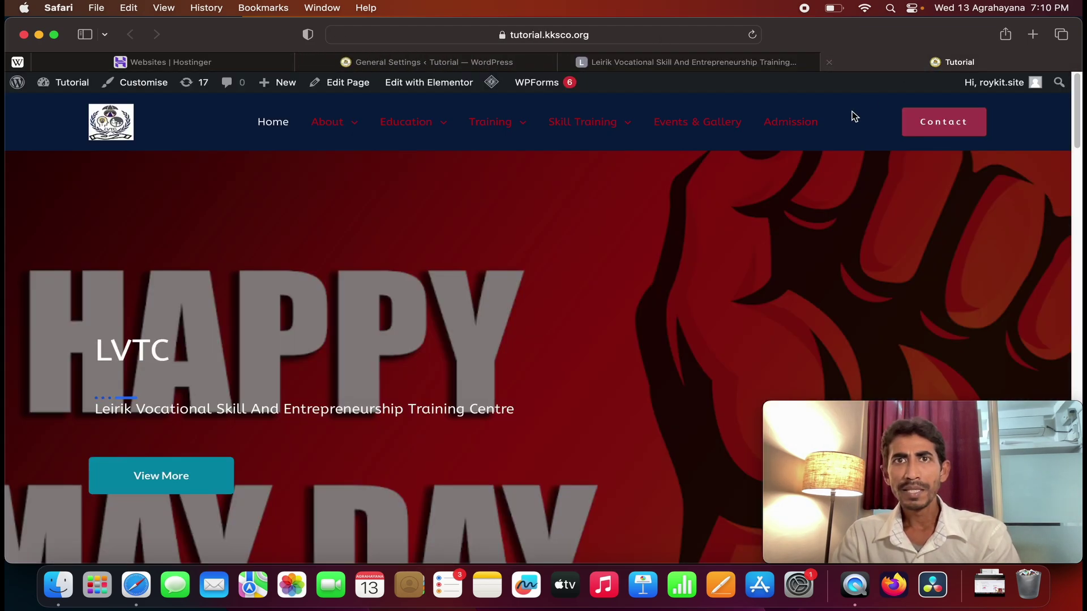
click(662, 67)
click(527, 35)
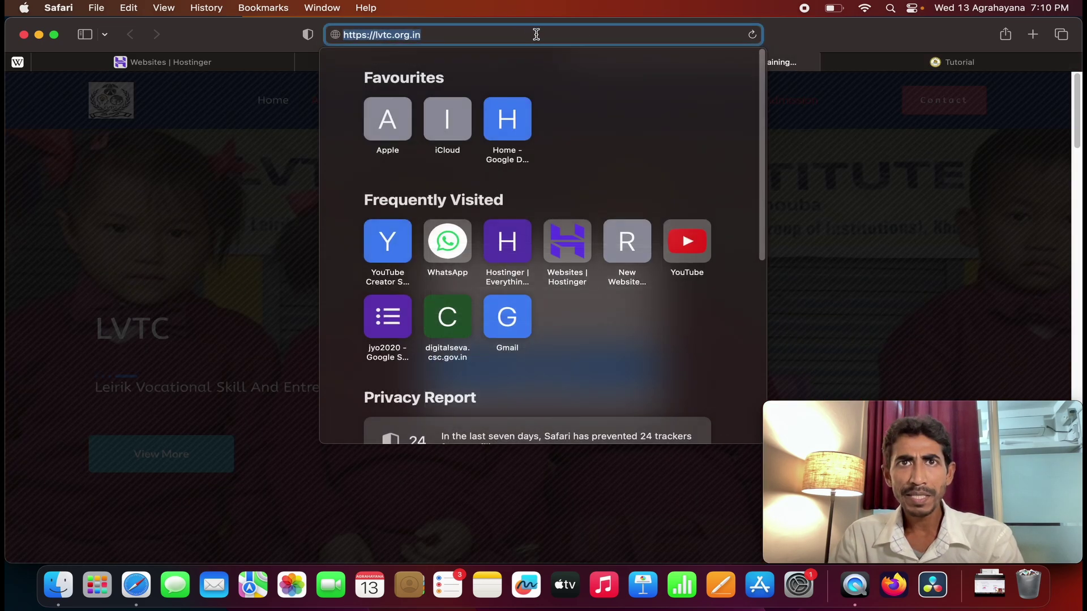
click(781, 146)
click(714, 229)
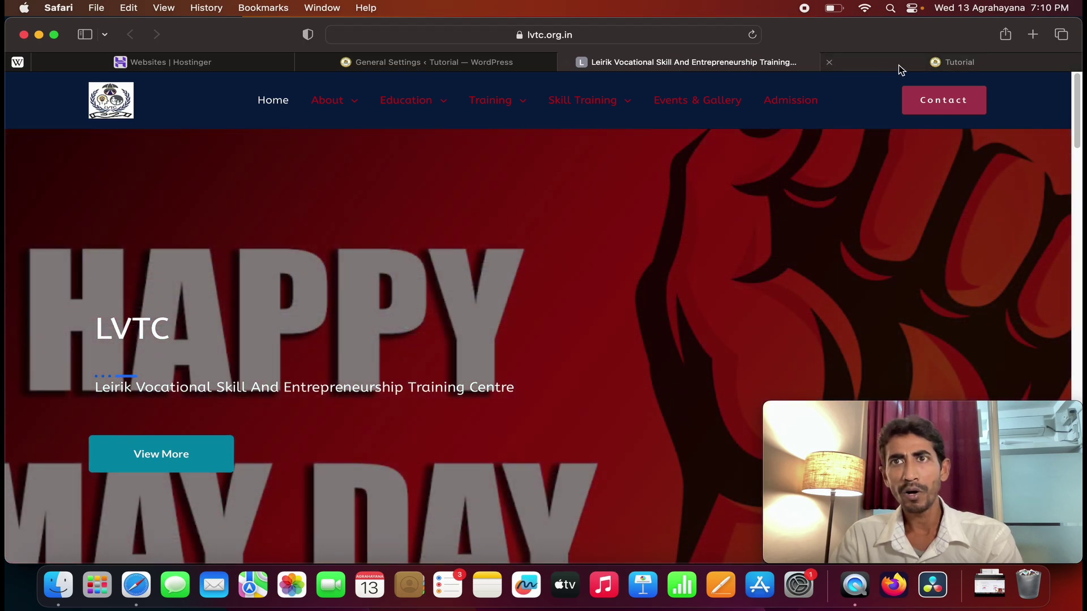
click(901, 67)
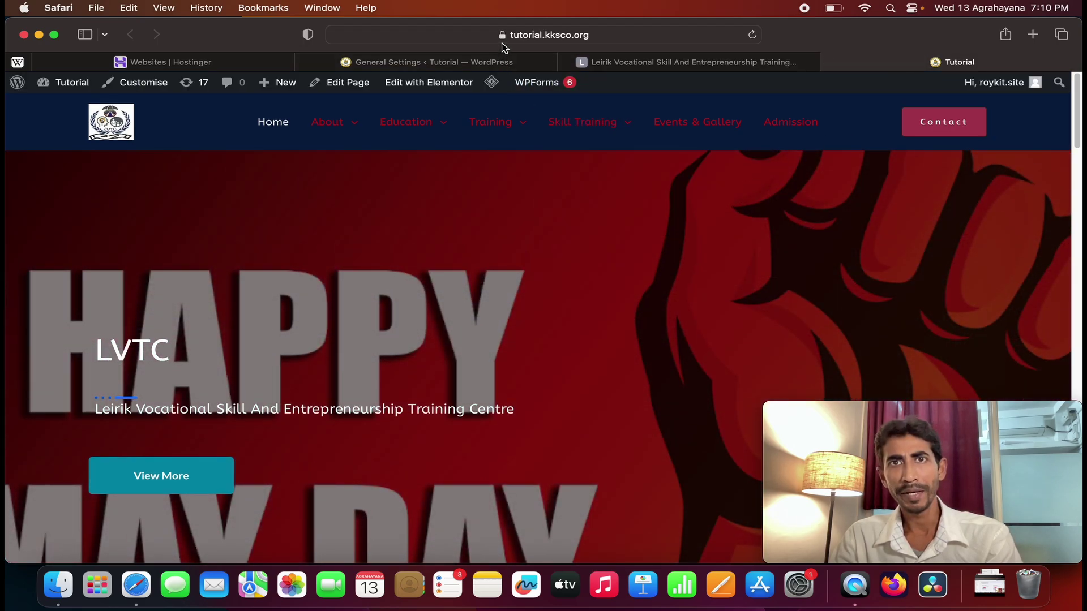